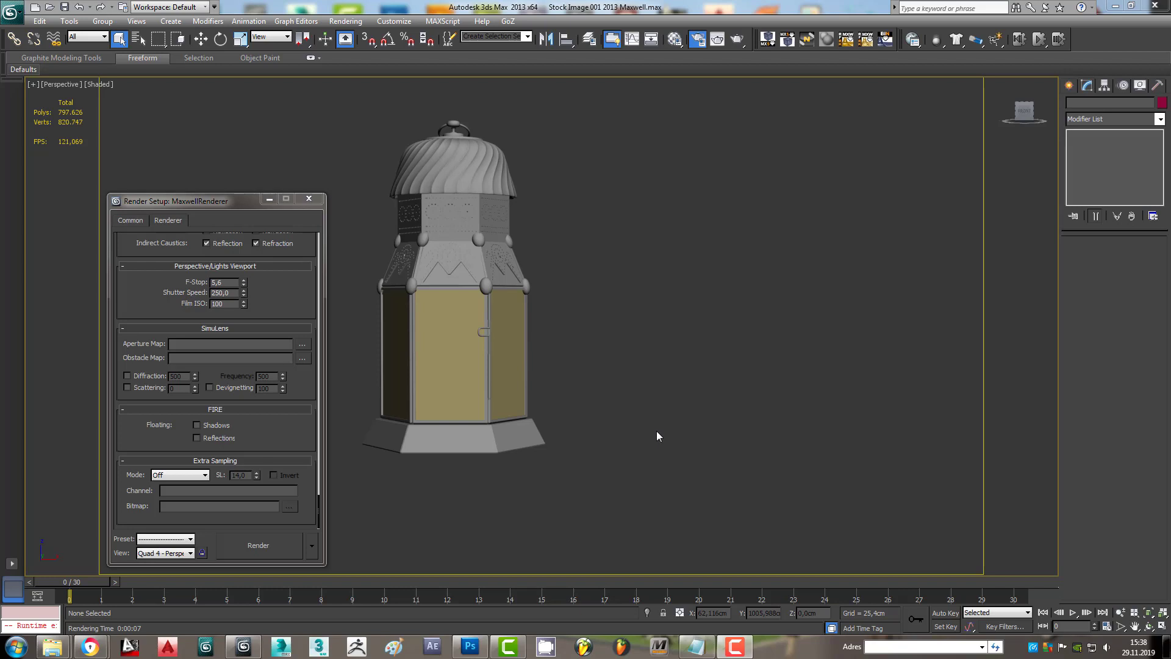
Step: Hide the lantern's middle glass panel so the candle shows
left_click(446, 363)
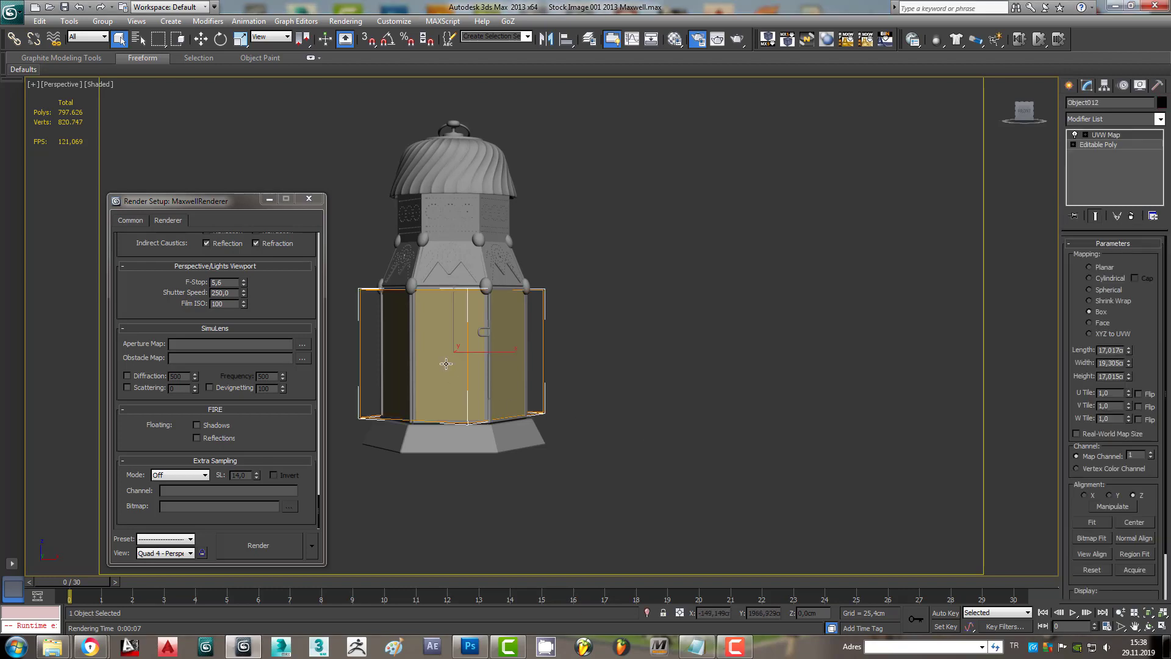
right_click(446, 360)
right_click(452, 347)
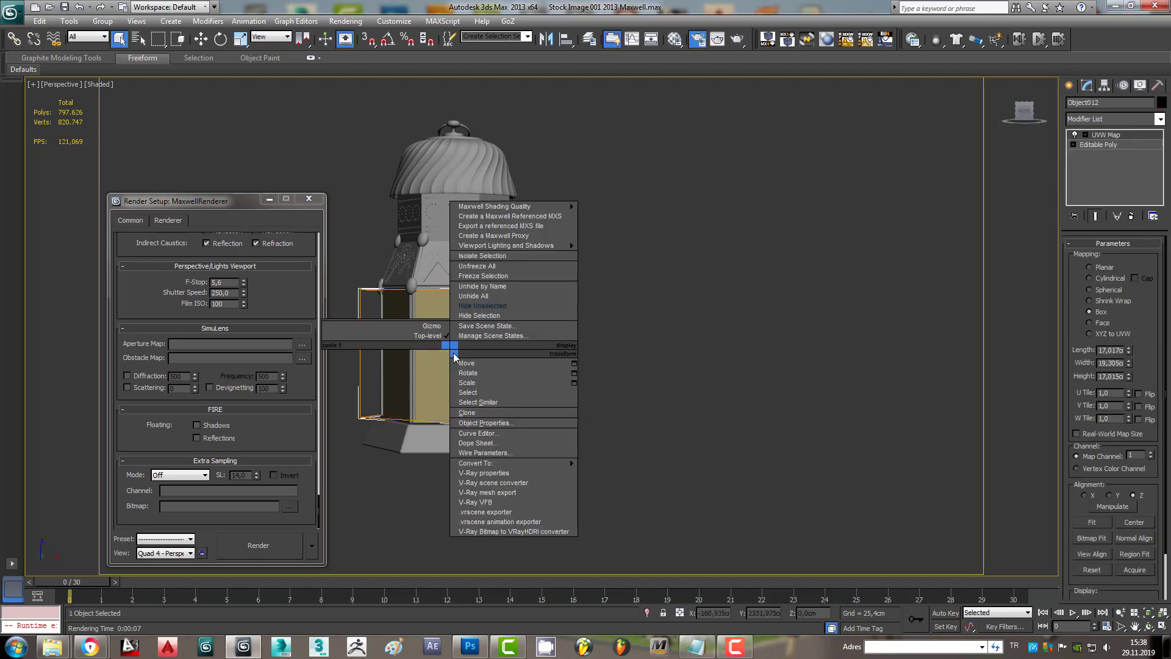
left_click(467, 316)
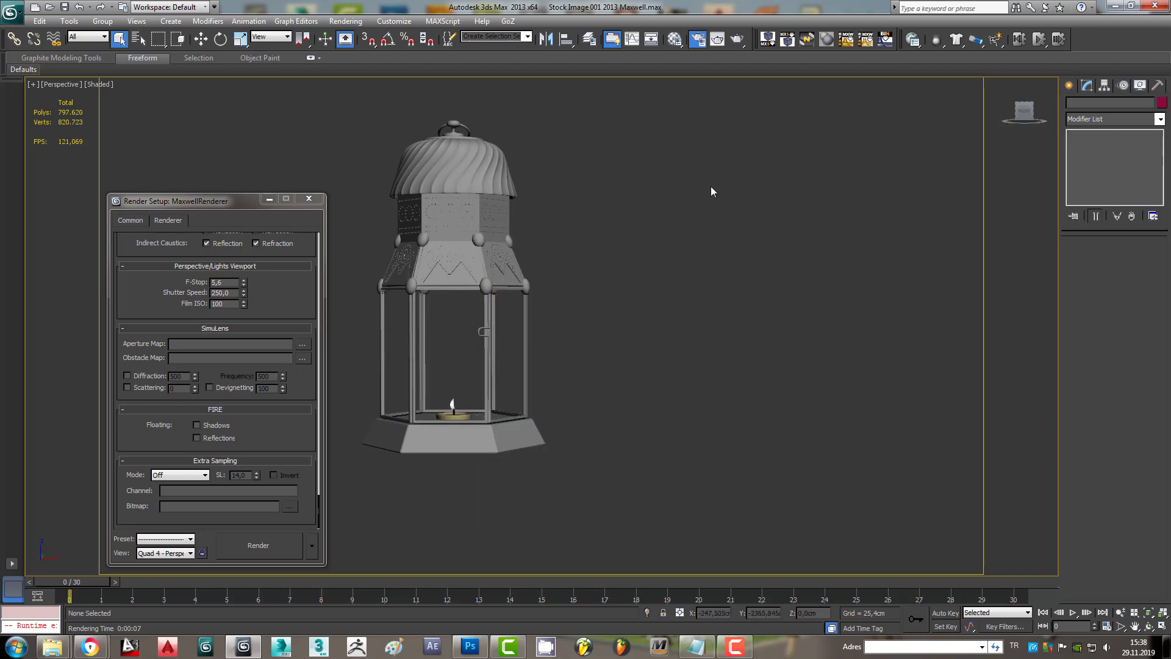
Step: Load the candle flame's material 'isik' into an empty Material Editor slot by picking it from the scene
left_click(677, 42)
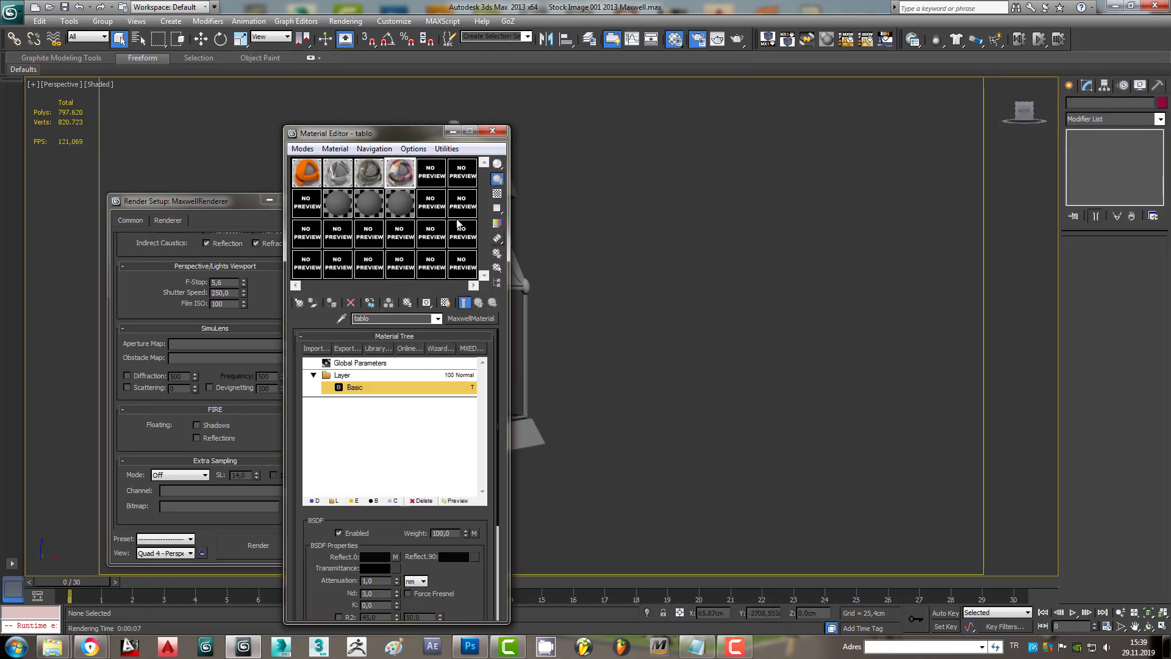
left_click(425, 172)
left_click_drag(412, 141, 717, 124)
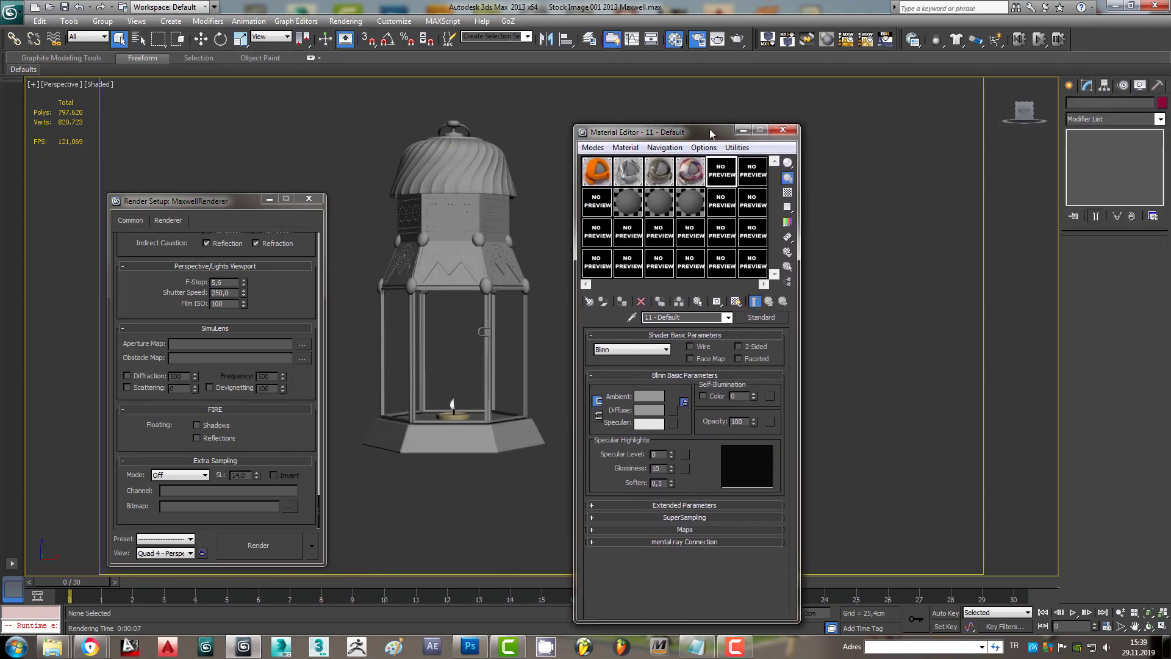
left_click_drag(491, 376, 519, 353)
scroll(519, 354, "up", 2)
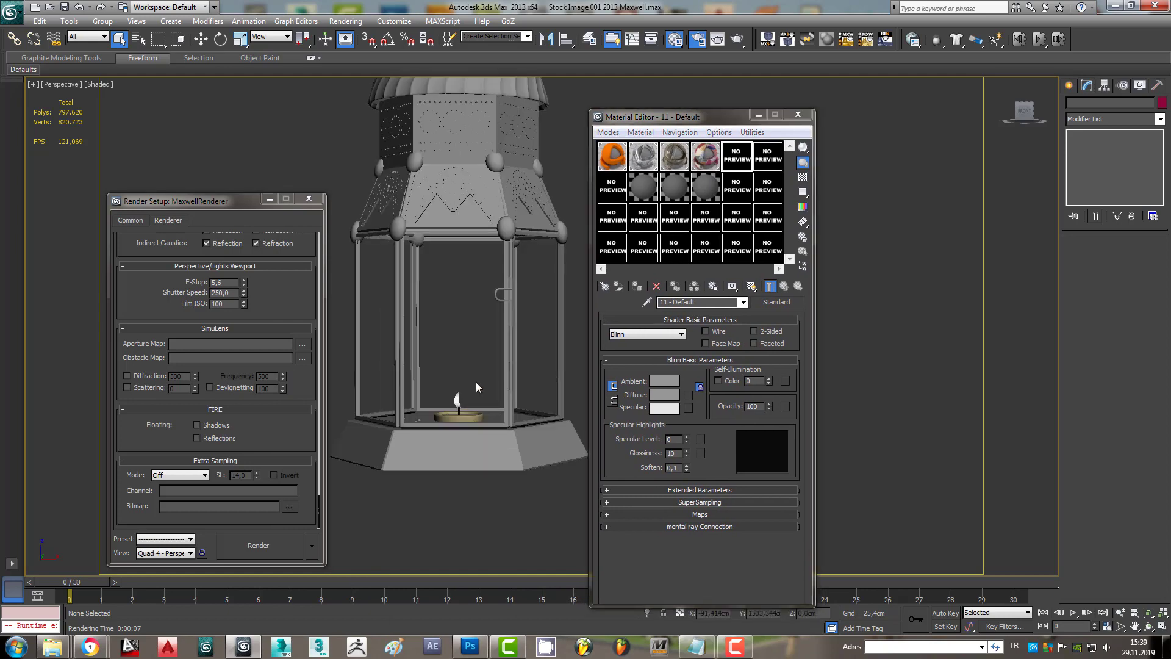
scroll(524, 351, "up", 2)
scroll(531, 347, "up", 2)
scroll(541, 342, "up", 2)
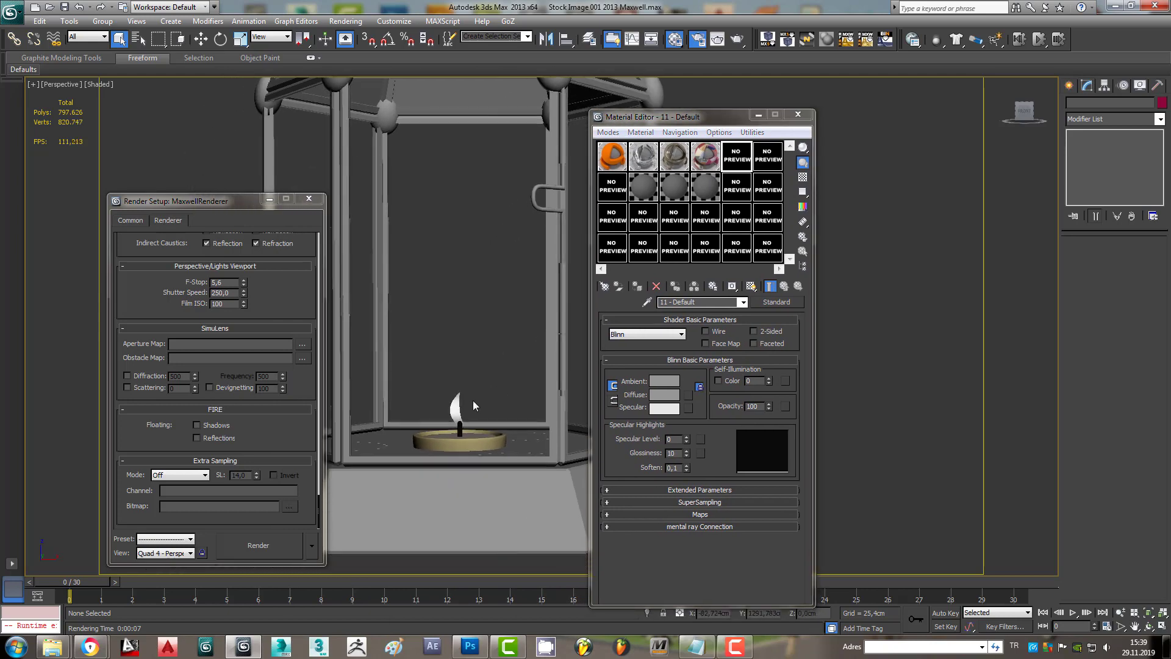
scroll(474, 401, "up", 2)
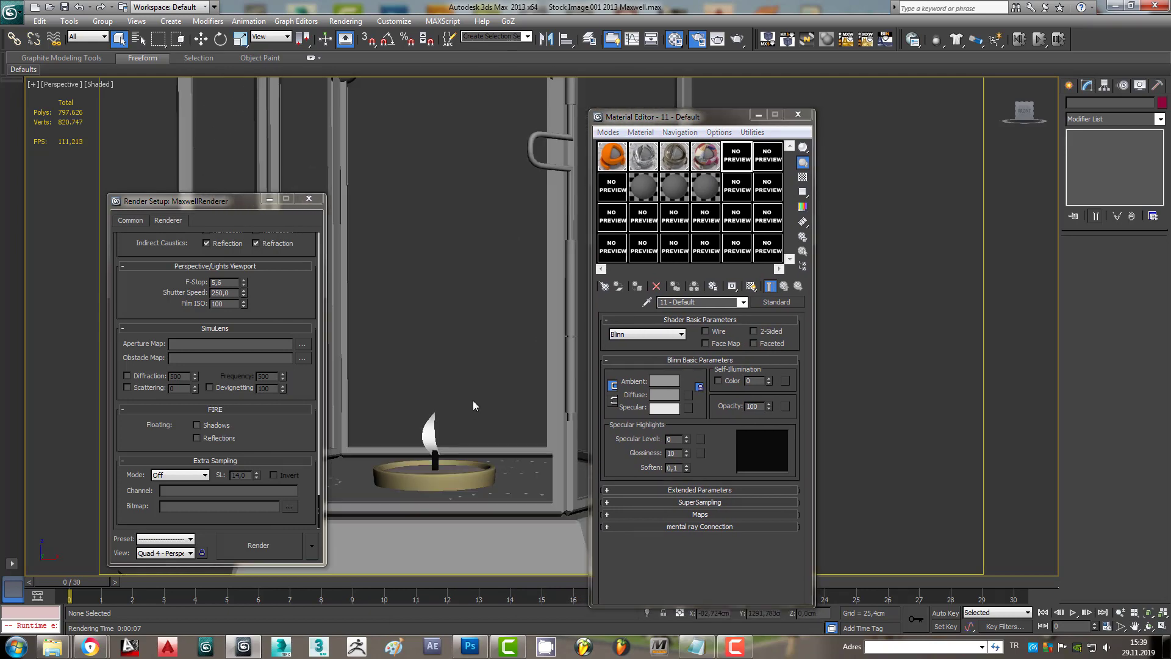
left_click(647, 302)
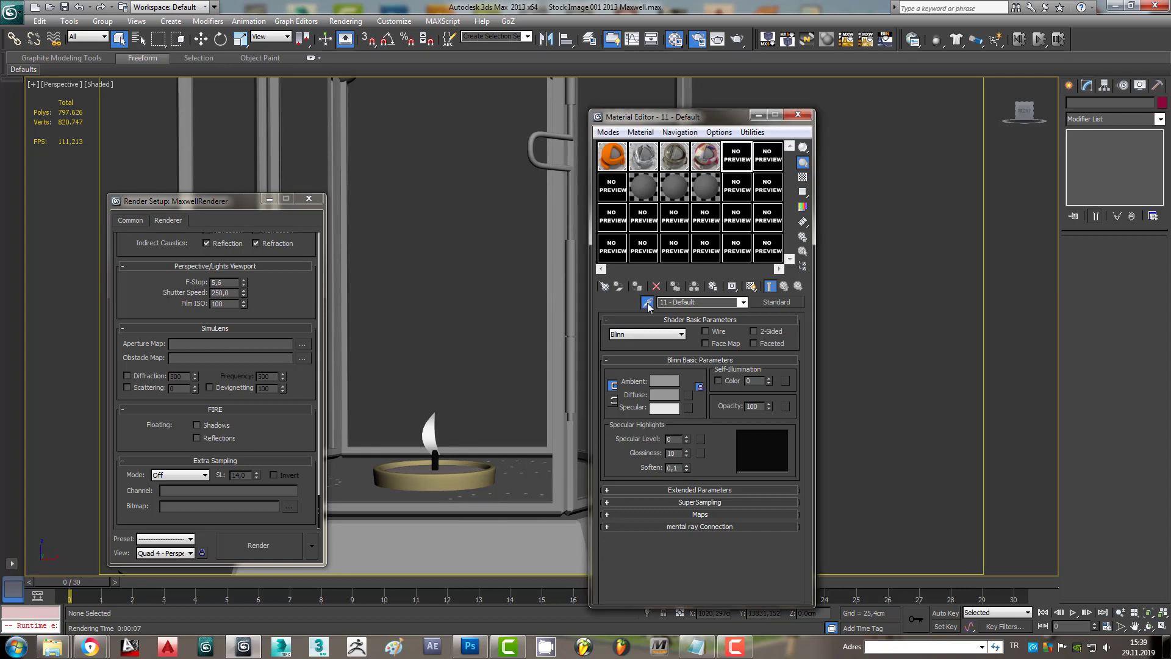
left_click(427, 430)
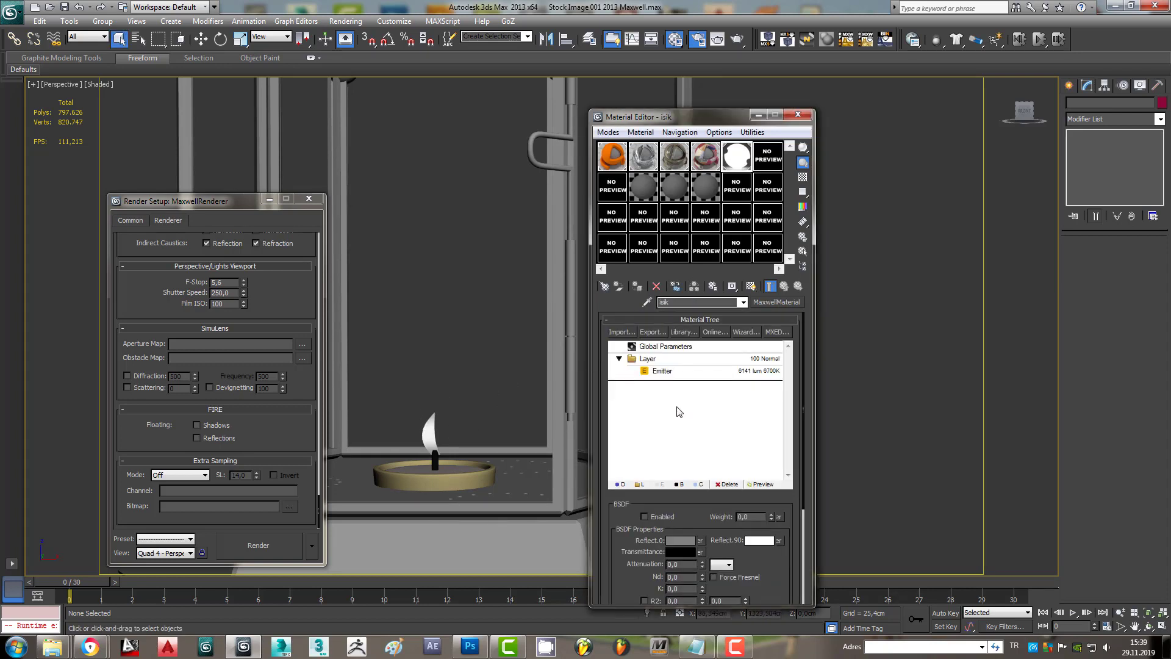
Step: Show the flame's Emitter settings and confirm Correlated colour type and Lumen luminance
left_click(664, 372)
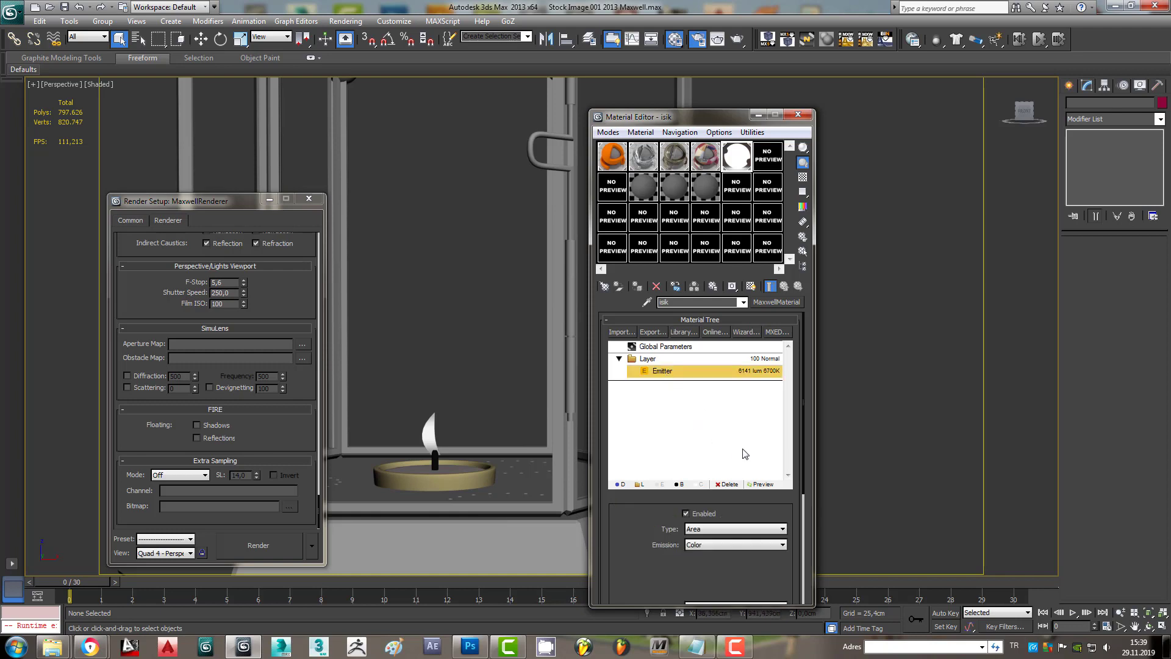
mouse_move(801, 391)
left_mouse_down()
mouse_move(804, 518)
mouse_move(804, 503)
left_mouse_up()
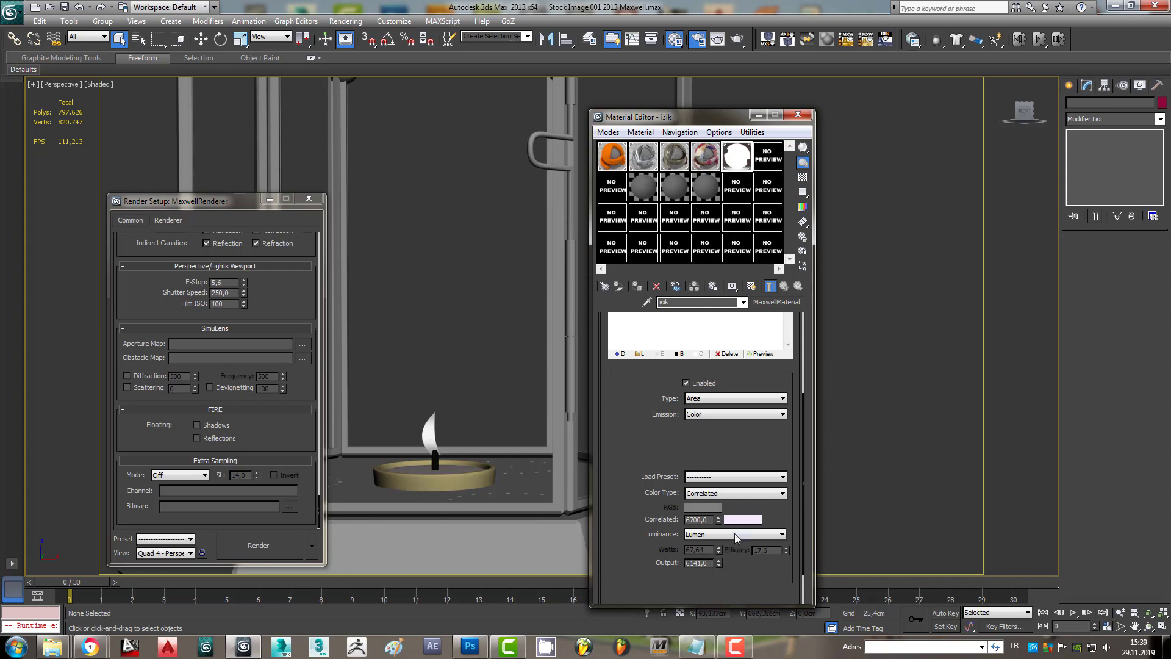
left_click(720, 495)
left_click(721, 509)
left_click(728, 535)
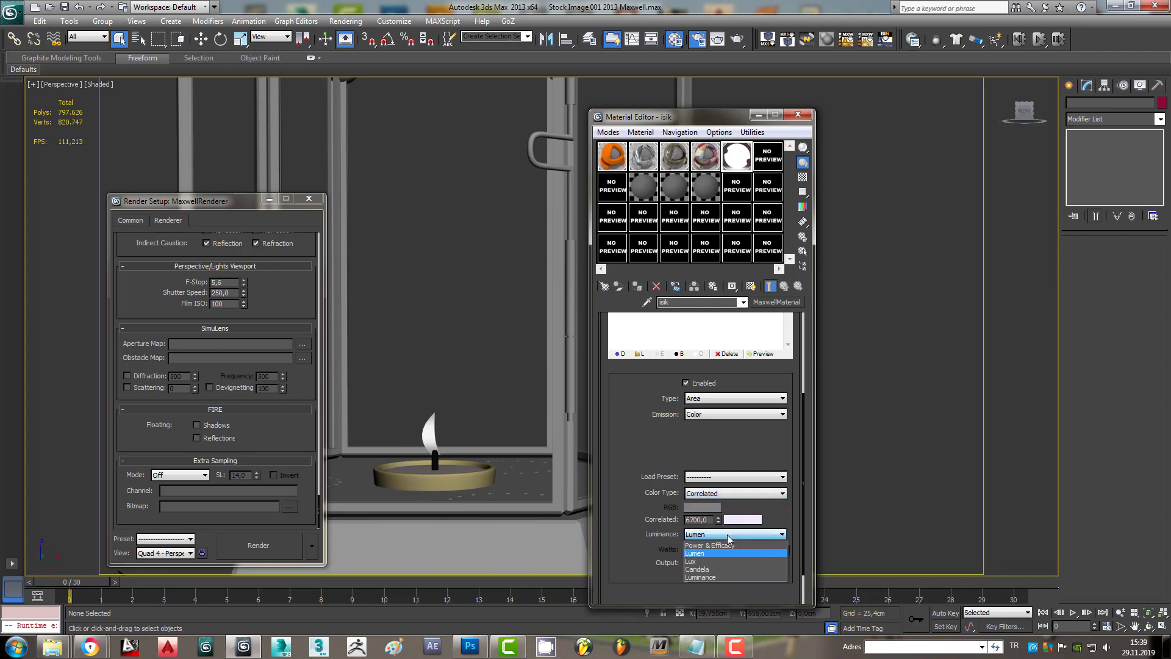
left_click(727, 536)
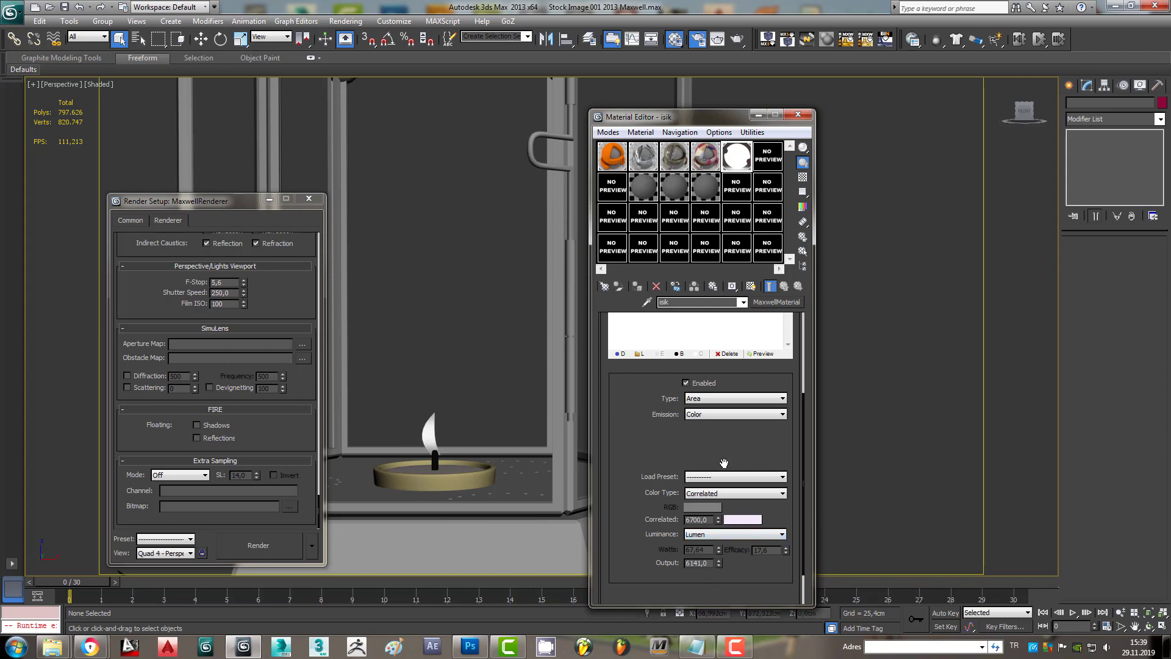
Step: Confirm the emission stays Color, close the Material Editor and switch to Photoshop
left_click_drag(801, 460, 807, 336)
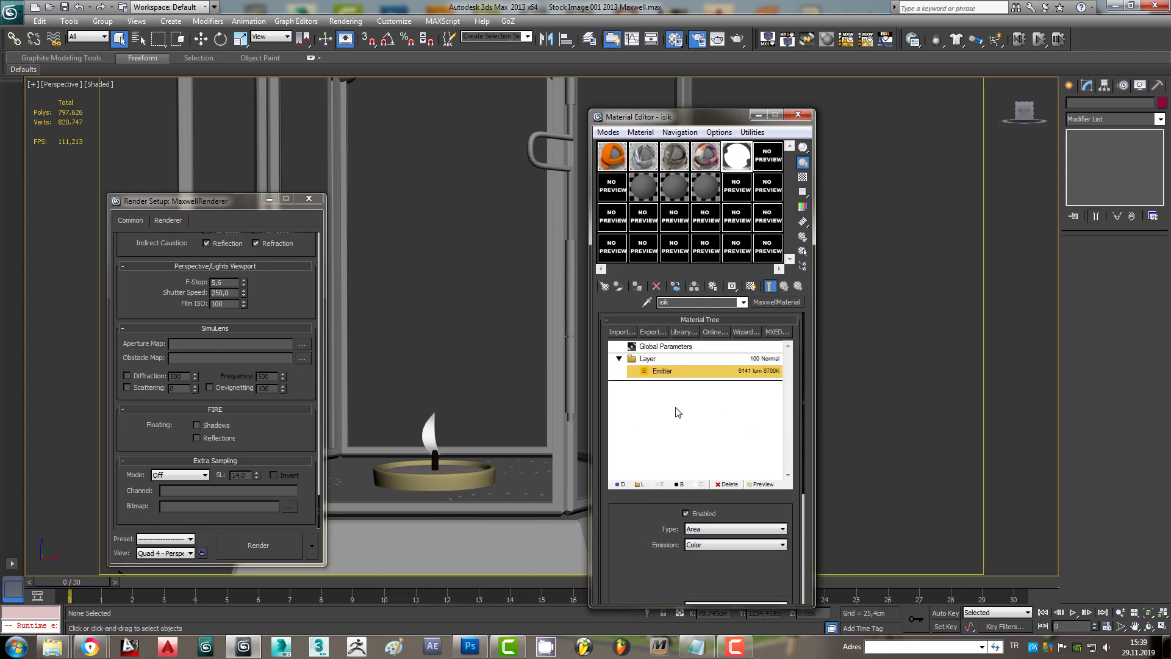
left_click(735, 531)
left_click(722, 547)
left_click(797, 117)
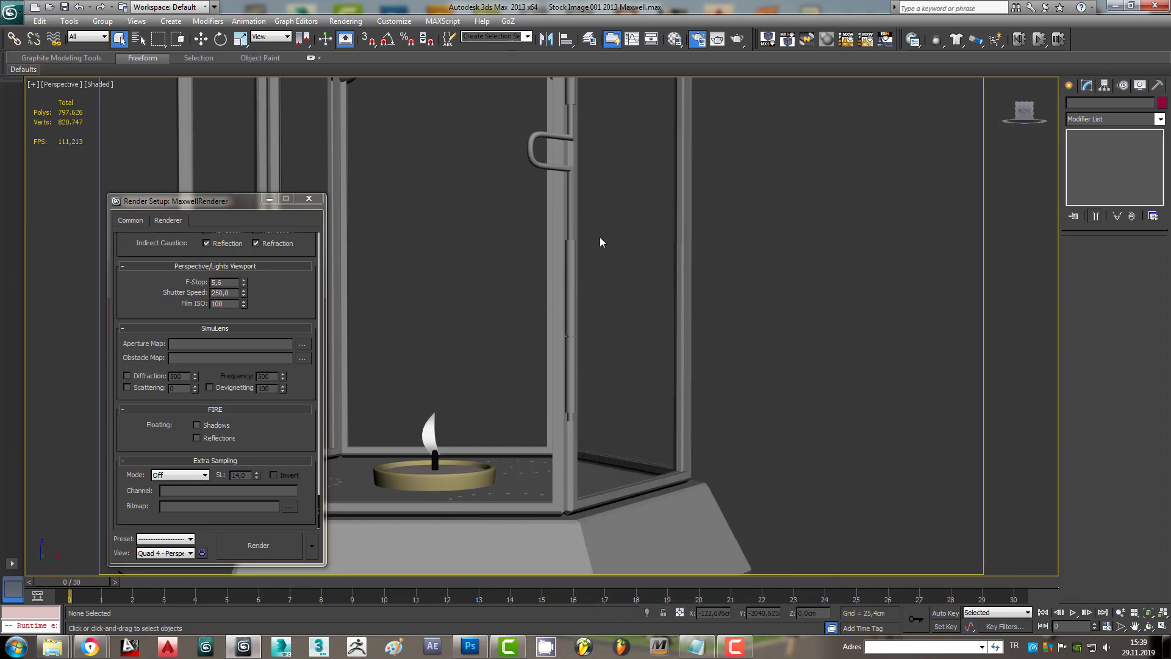
left_click(470, 647)
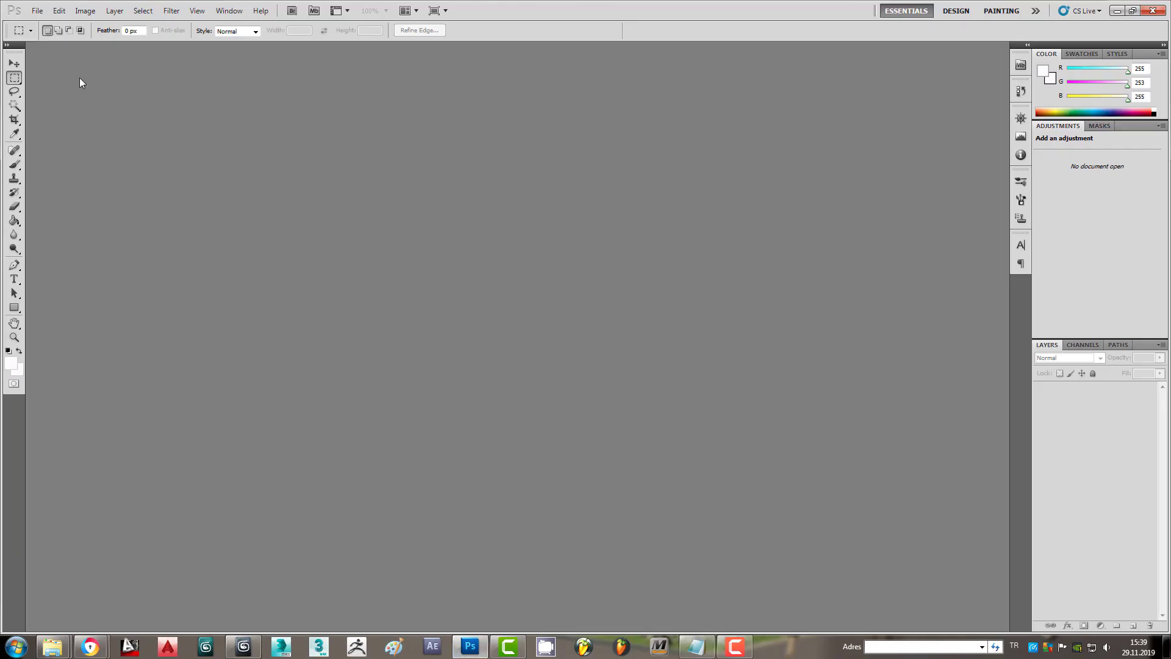
mouse_move(53, 647)
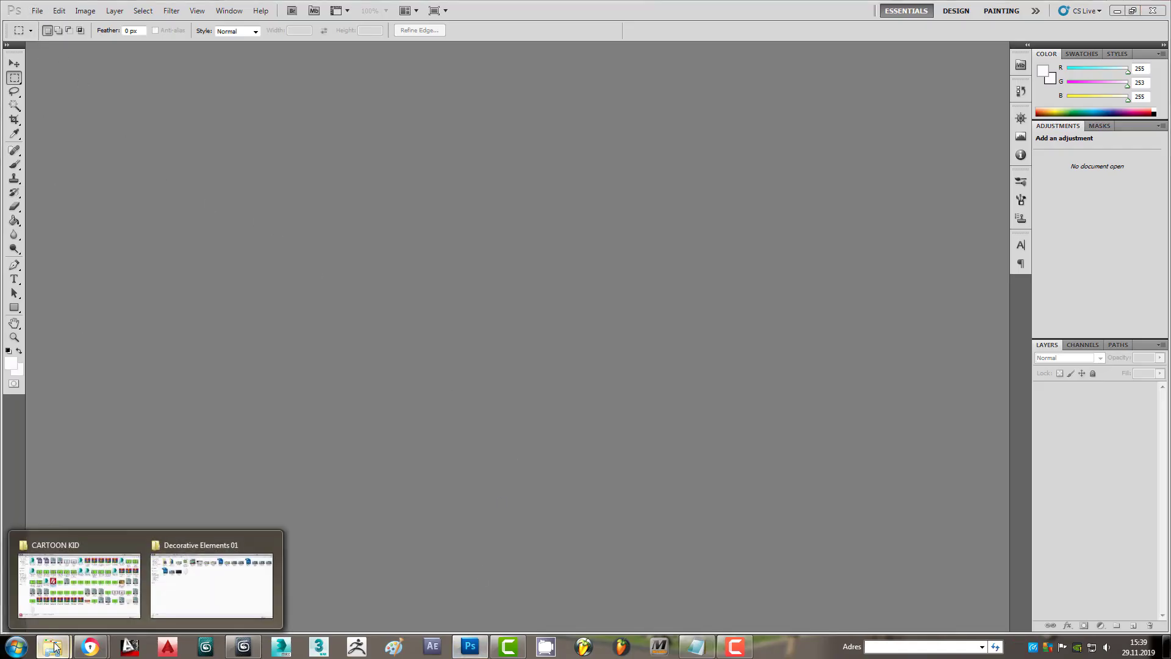
Step: Drag Stock Image 001-04.png from the Decorative Elements 01 folder into Photoshop to open it
left_click(203, 585)
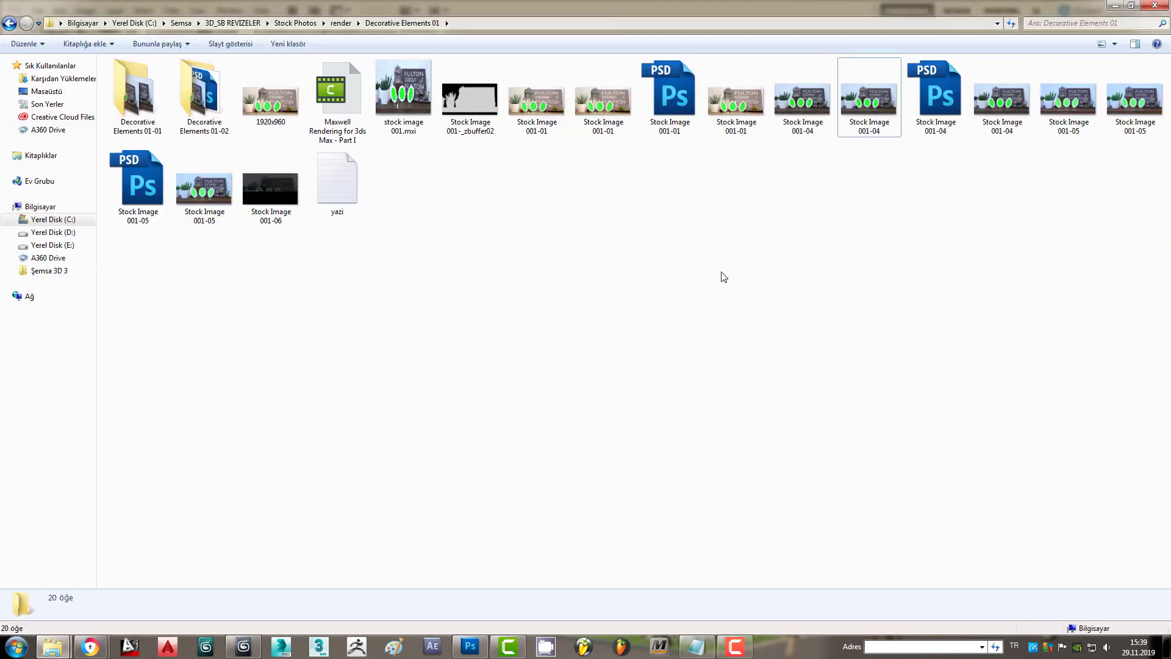
left_click_drag(866, 104, 505, 590)
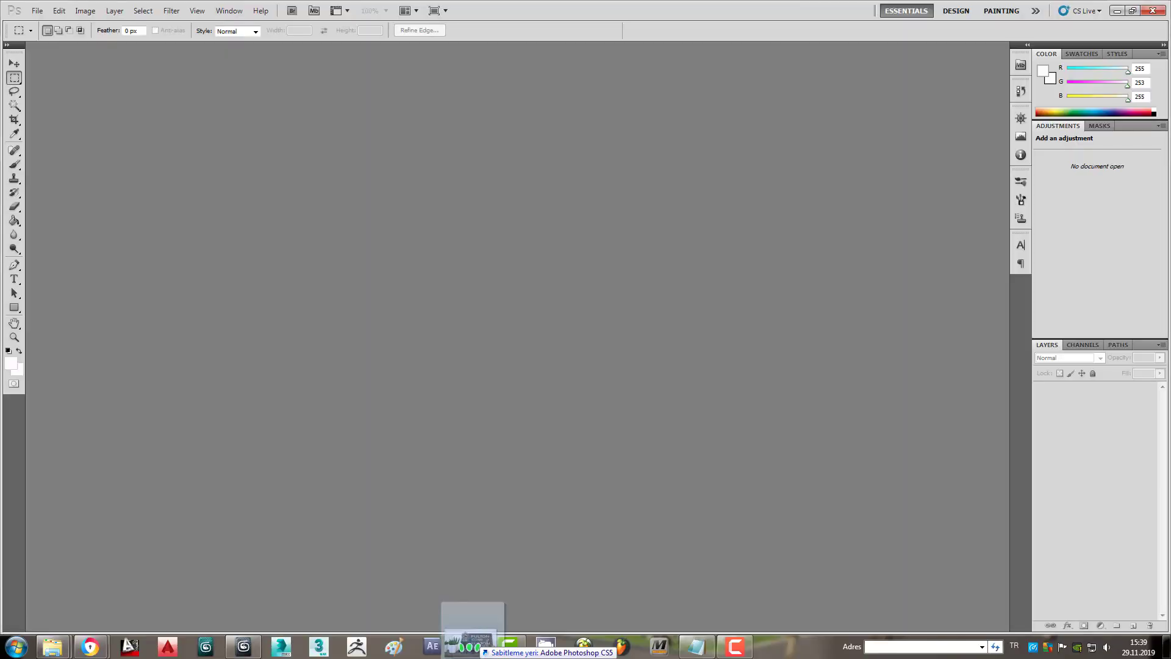
left_click_drag(505, 590, 452, 397)
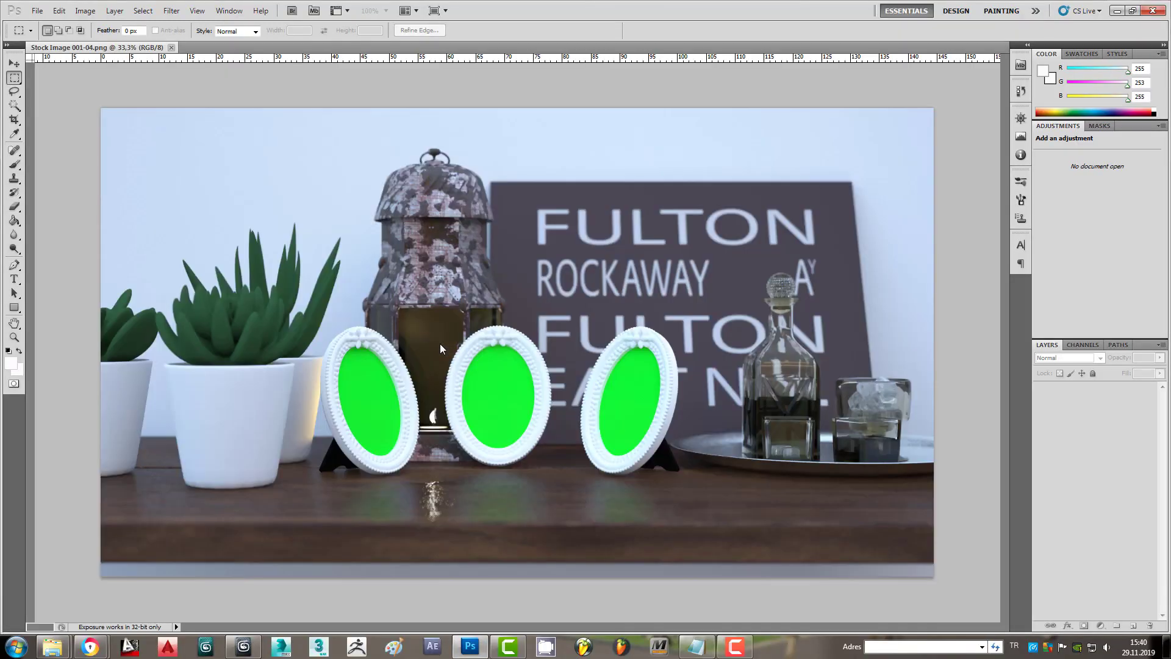
Step: Zoom to 300% on the middle frame's noisy green oval, then bring up the Filter menu
left_click(16, 64)
left_click(14, 337)
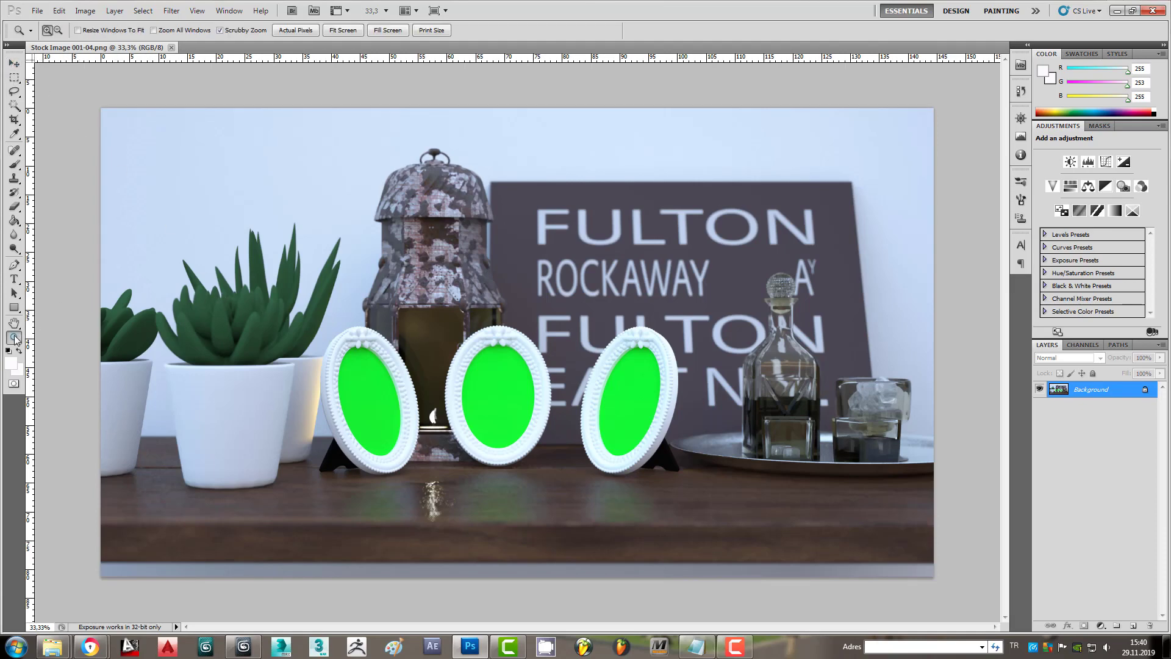
left_click(479, 366)
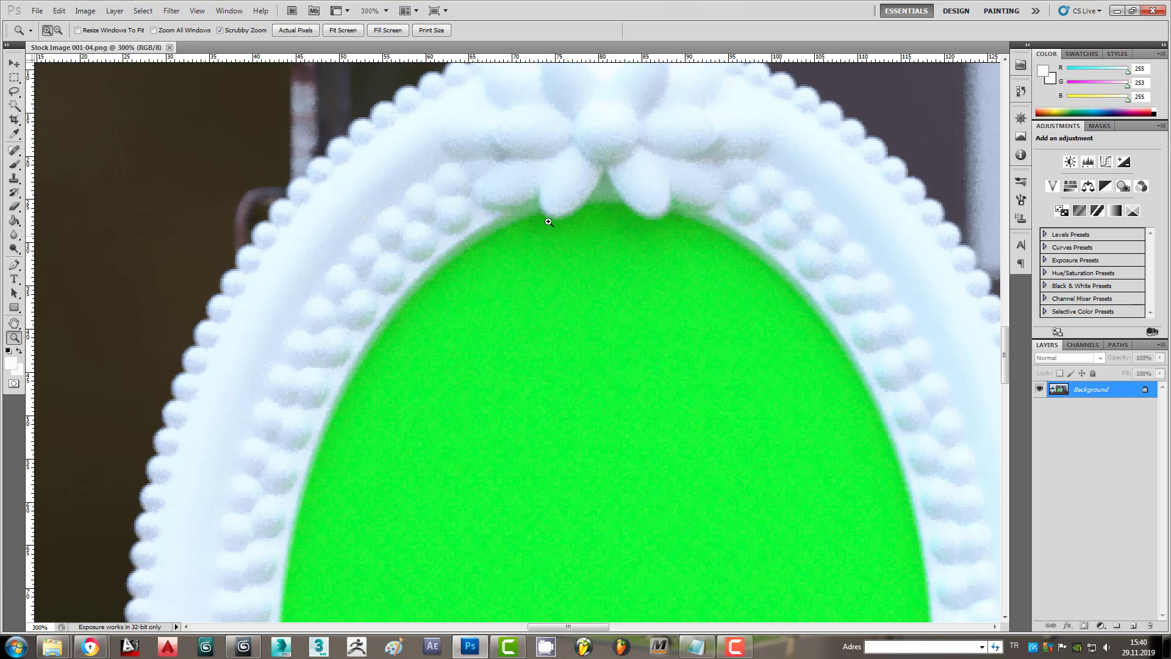
left_click(16, 65)
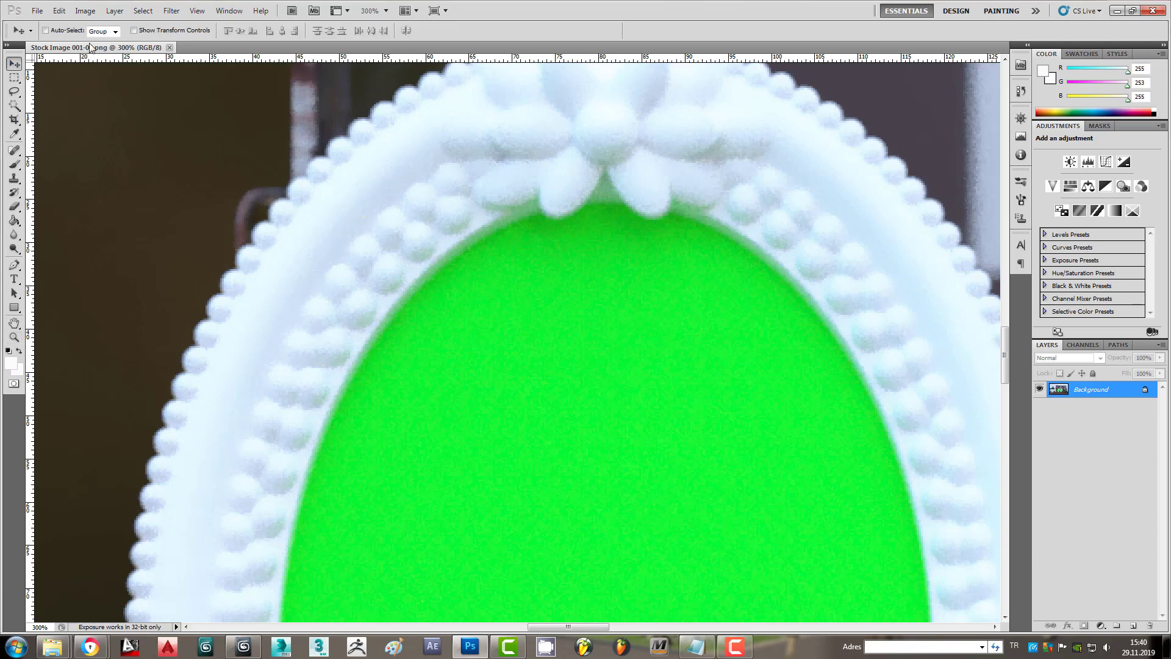
left_click(171, 11)
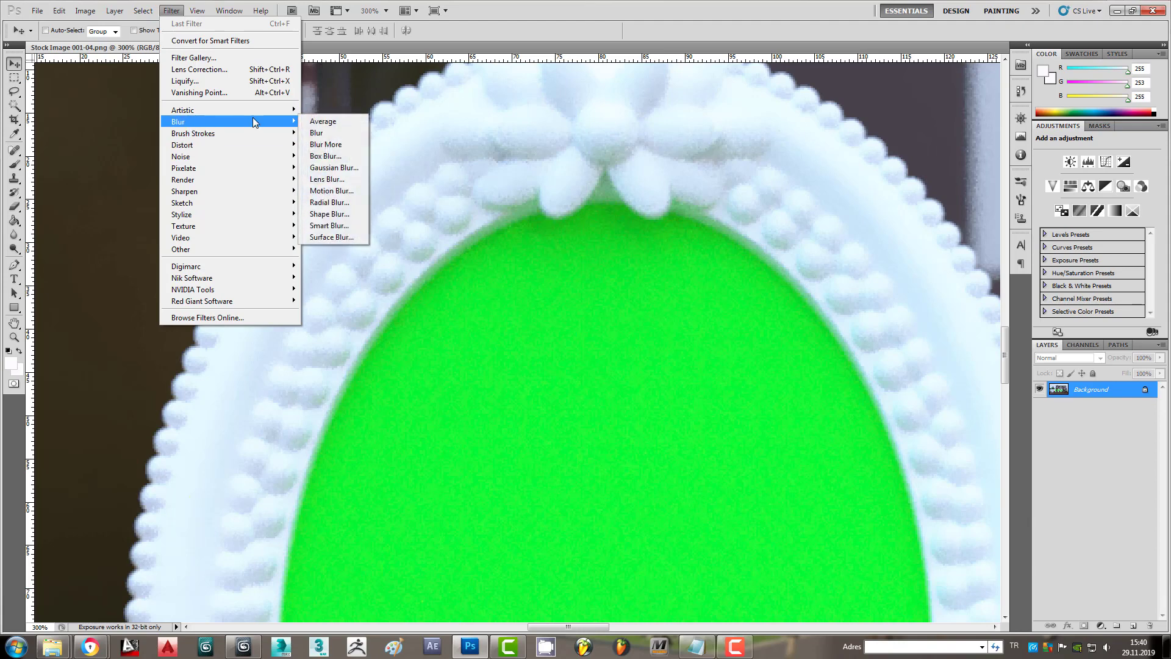
Step: Apply Surface Blur with a 66-pixel radius to the render's Background layer
mouse_move(178, 122)
left_click(326, 238)
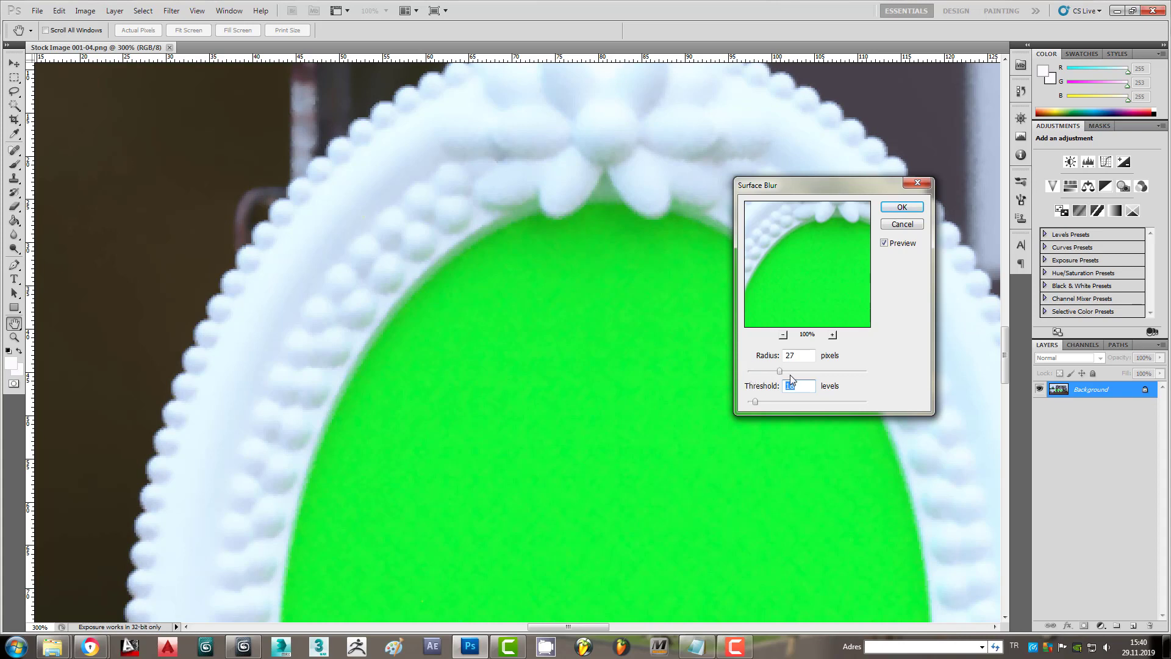
mouse_move(790, 374)
left_mouse_down()
mouse_move(827, 374)
mouse_move(751, 379)
left_mouse_up()
left_click(902, 207)
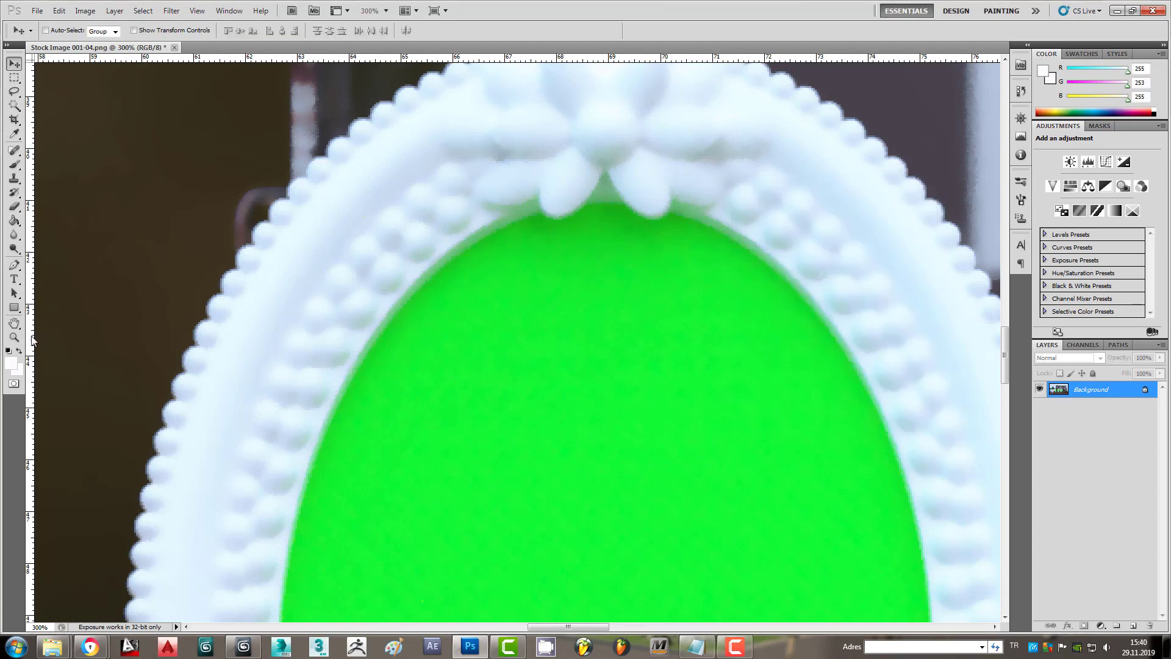
left_click(14, 337)
right_click(212, 214)
Step: Fit the image on screen and choose Tonal Contrast in Color Efex Pro 3.0
left_click(229, 223)
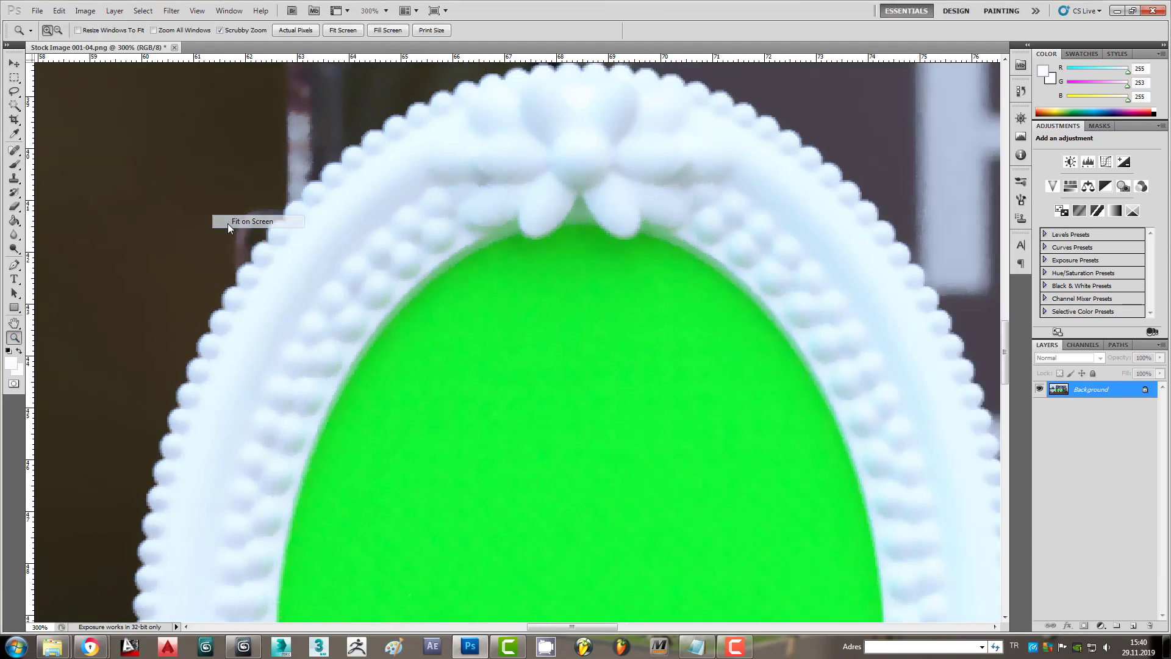
left_click(171, 11)
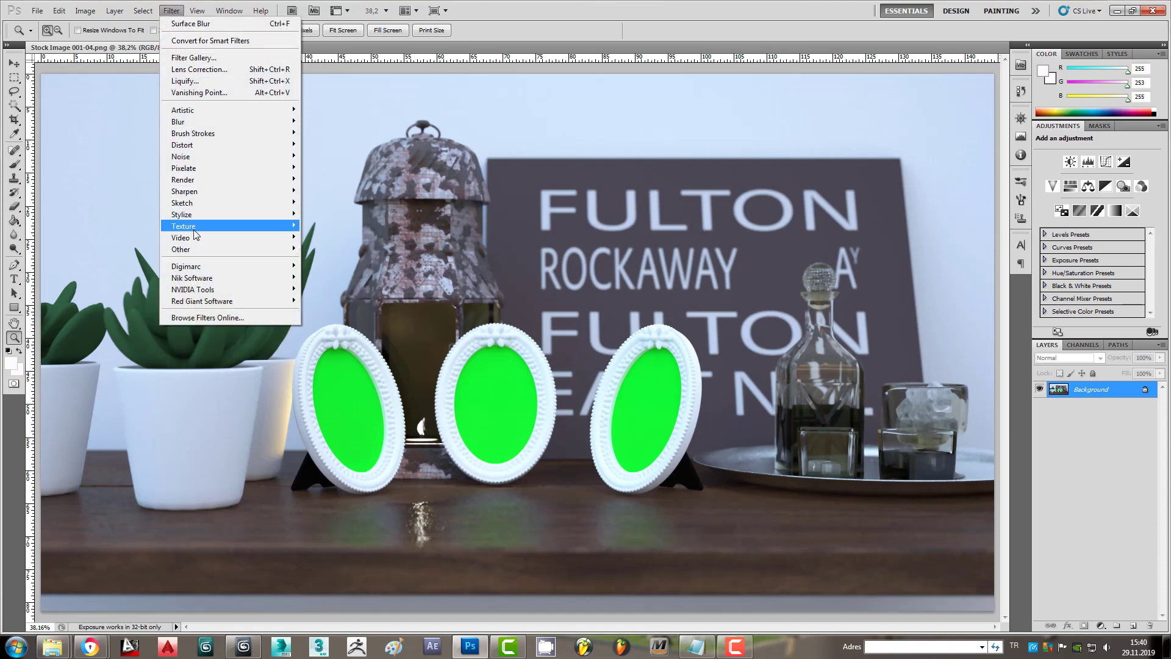
mouse_move(192, 277)
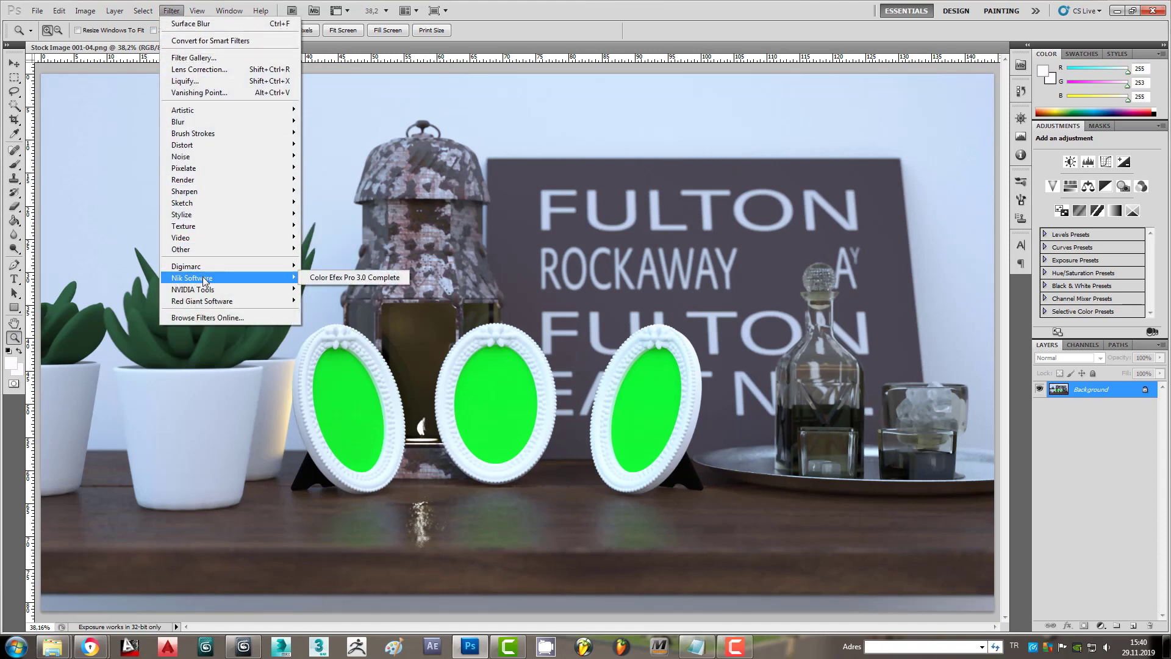
left_click(350, 277)
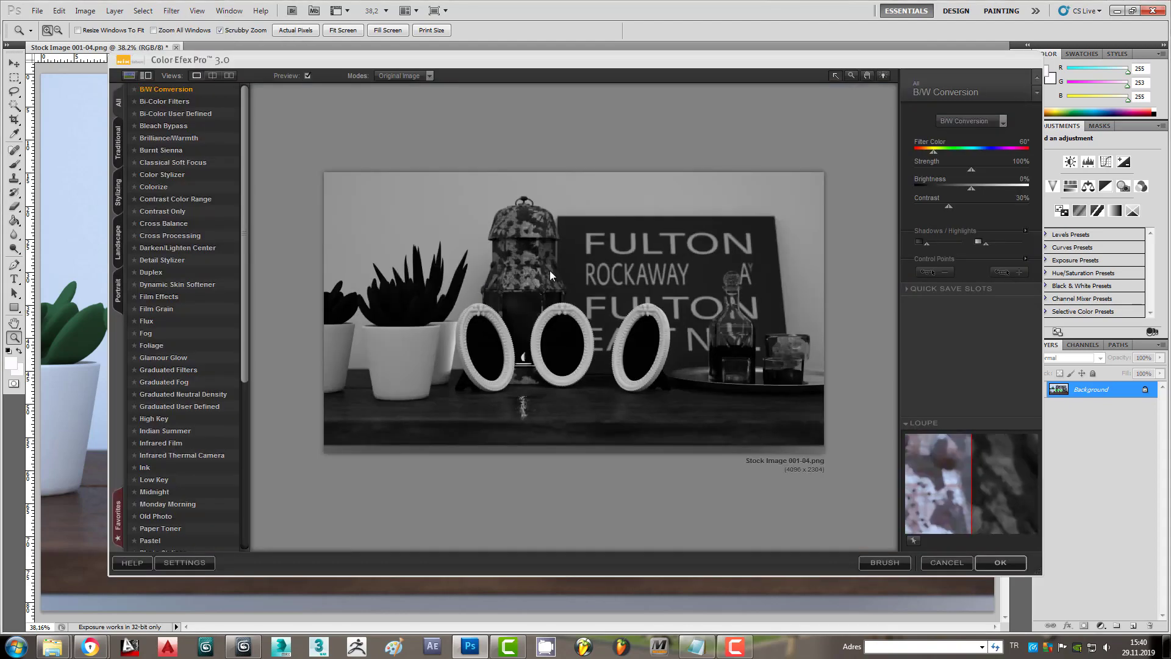
left_click_drag(246, 272, 255, 452)
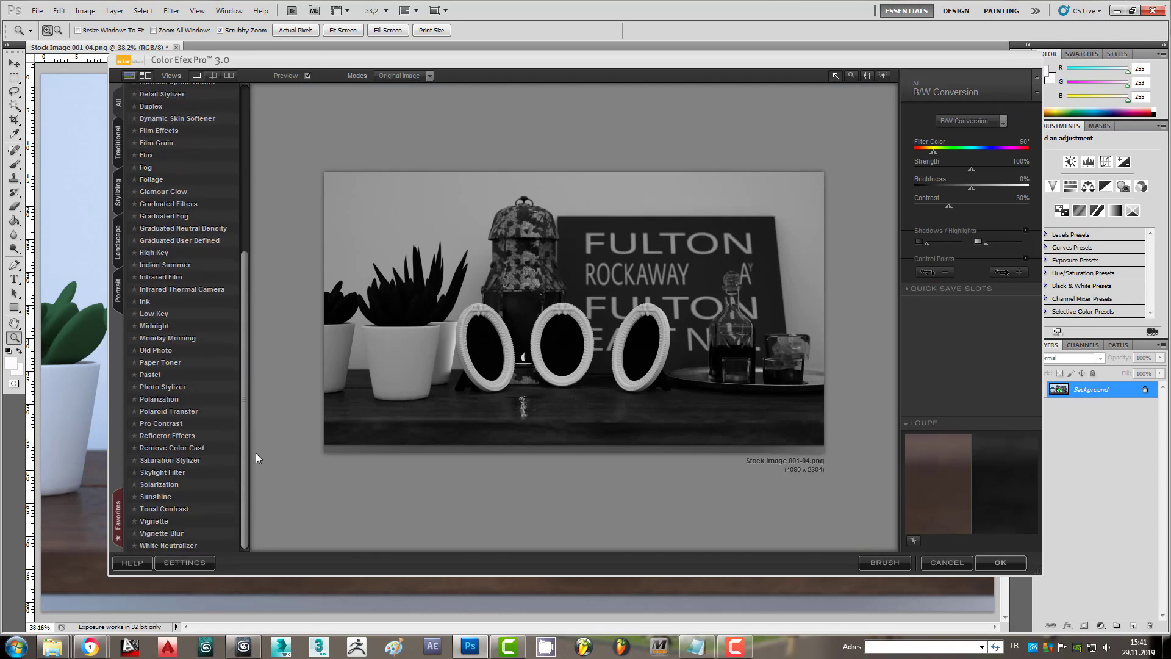
left_click(183, 508)
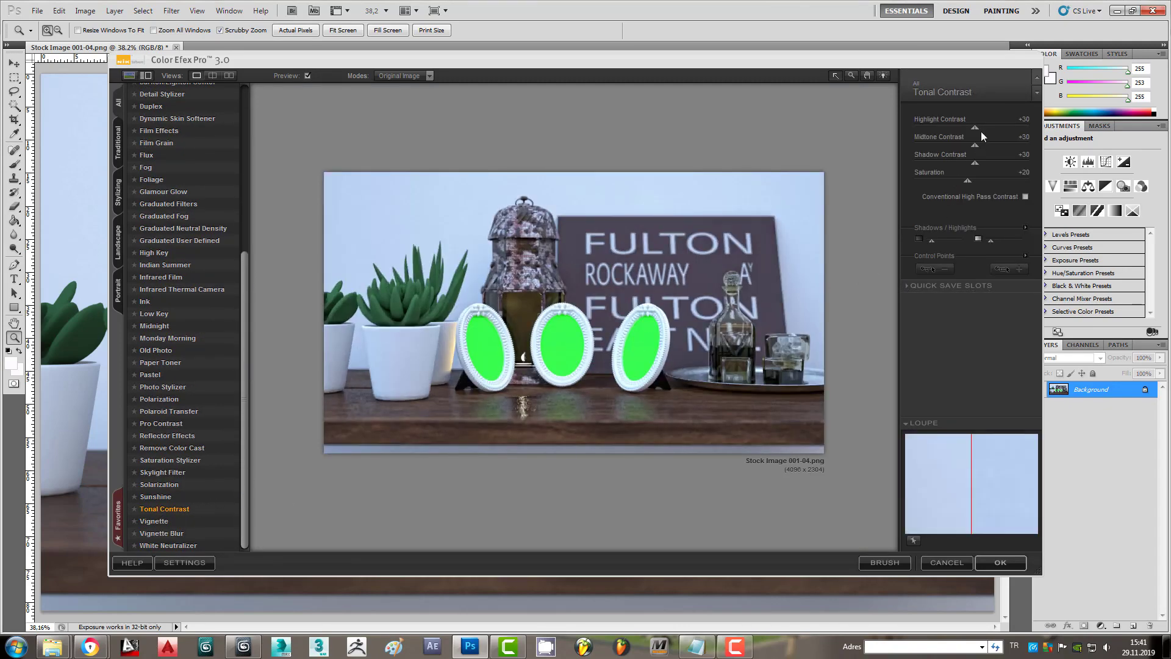
Step: Set highlight contrast -21, midtone +43, shadow +62 and saturation +52
left_click_drag(974, 128, 958, 133)
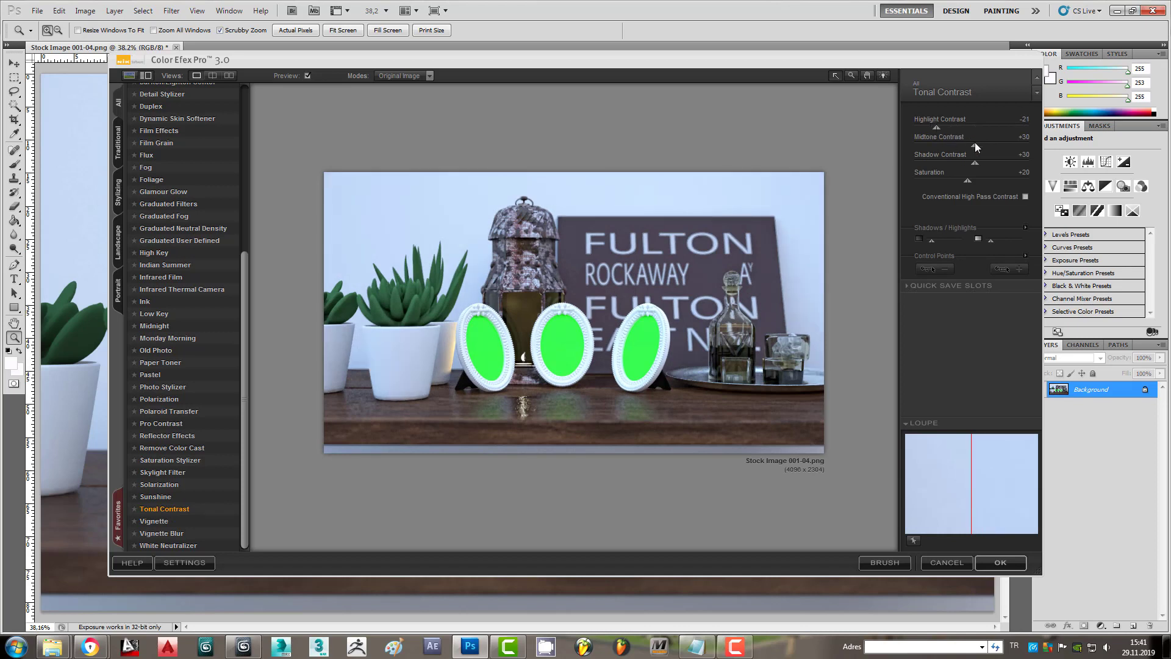
left_click_drag(998, 149, 995, 152)
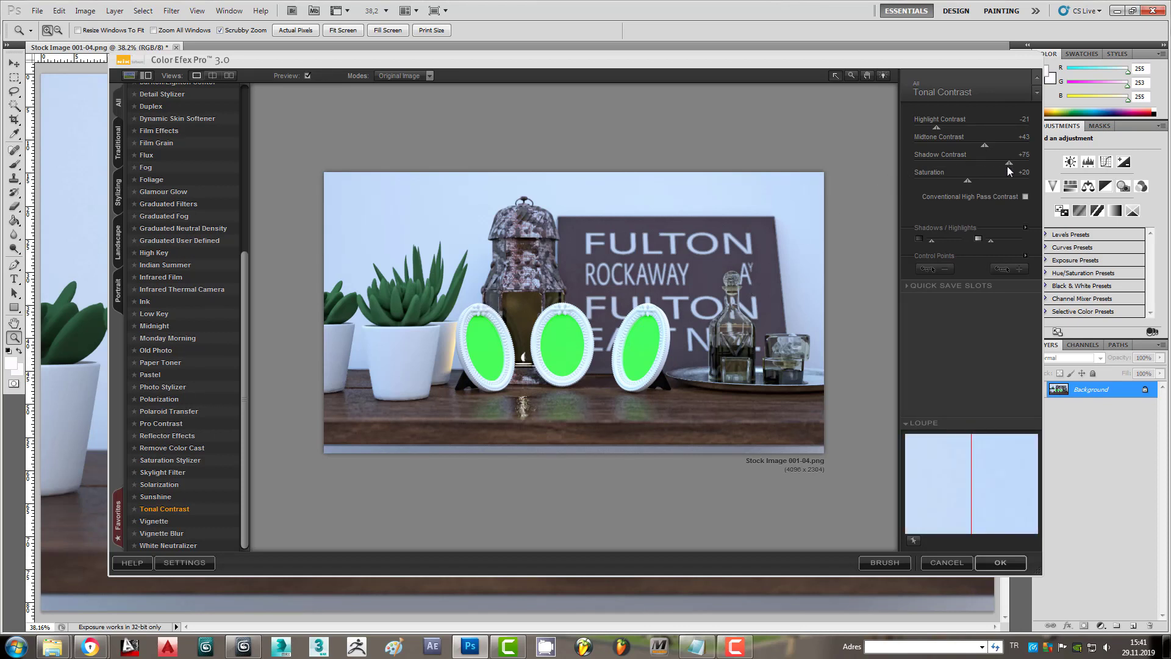
left_click_drag(1008, 166, 1009, 166)
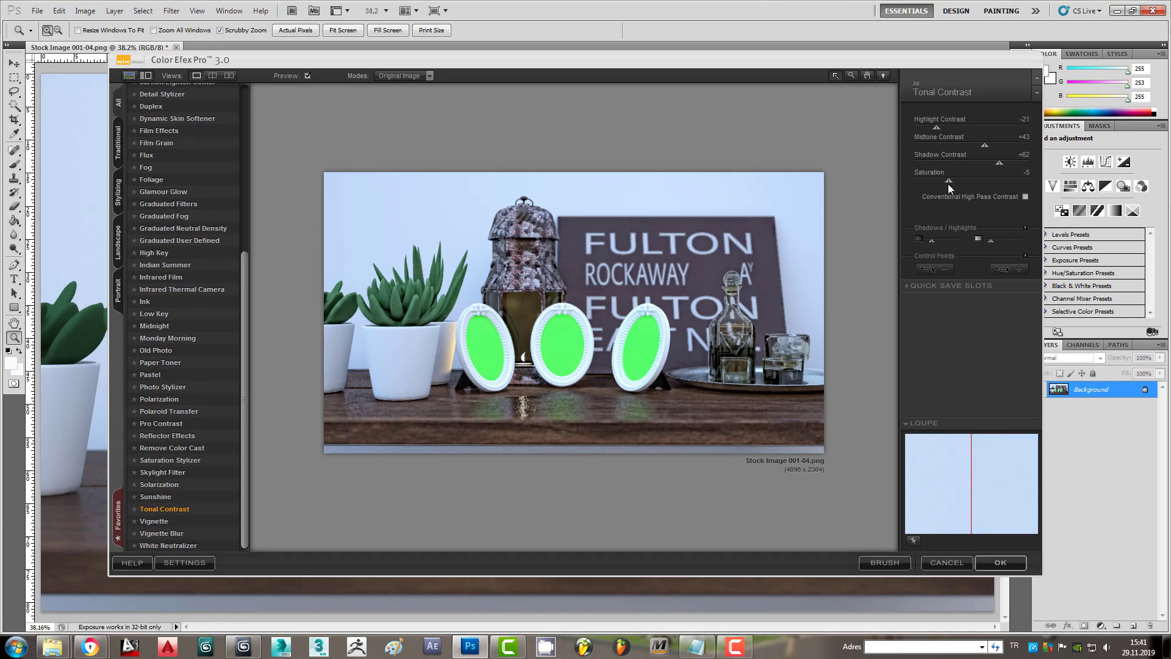
left_click_drag(966, 185, 972, 184)
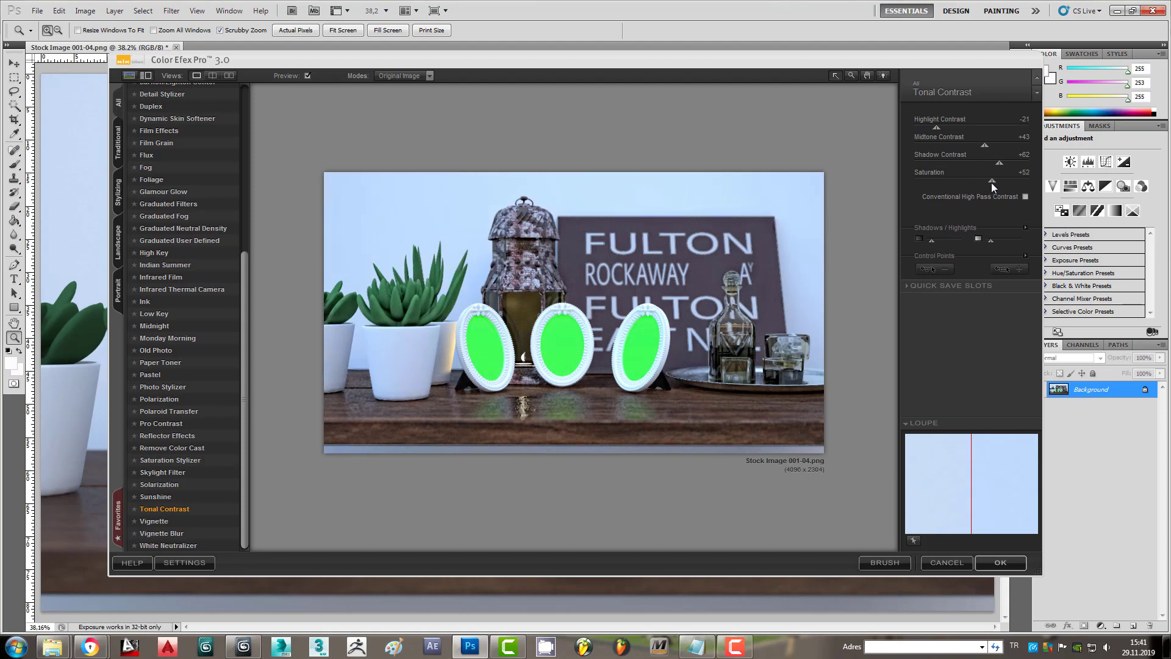
Step: Apply Tonal Contrast as a new layer and zoom in on the plants, frames, lantern and bottle
left_click(1001, 563)
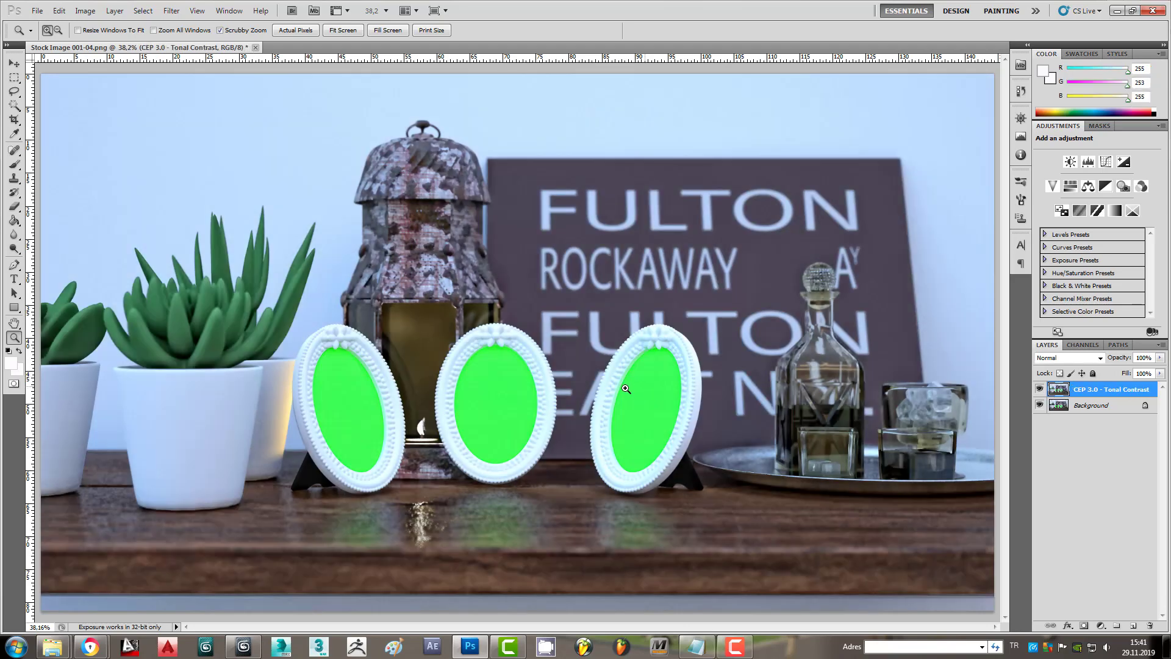
left_click(481, 304, "alt")
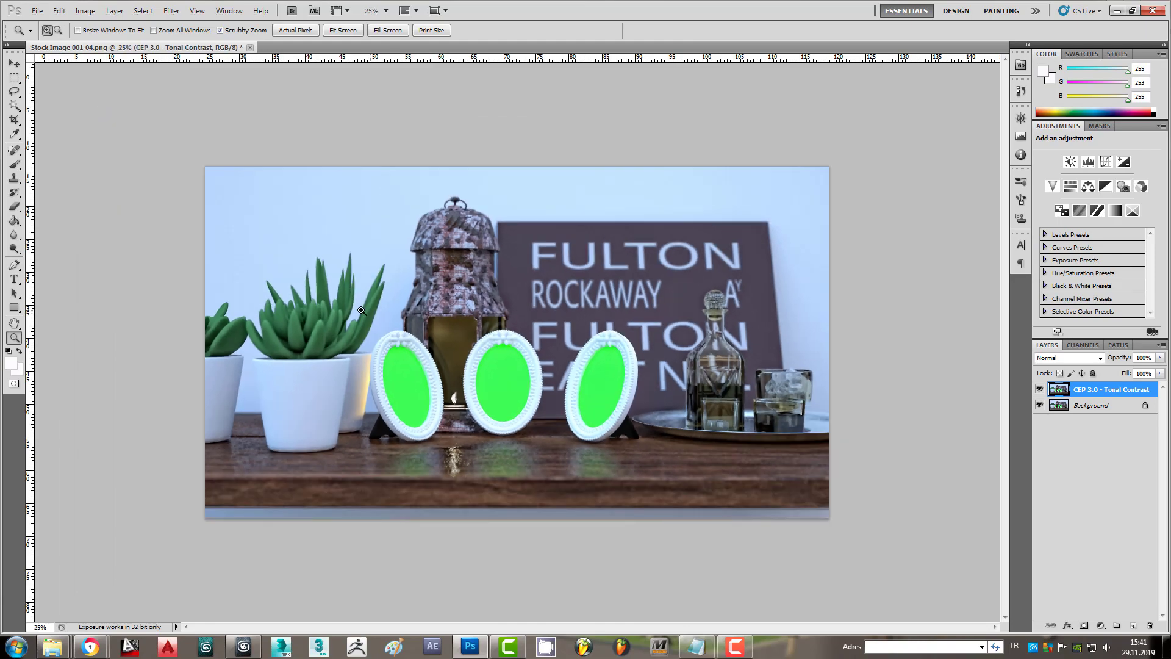
left_click(324, 337)
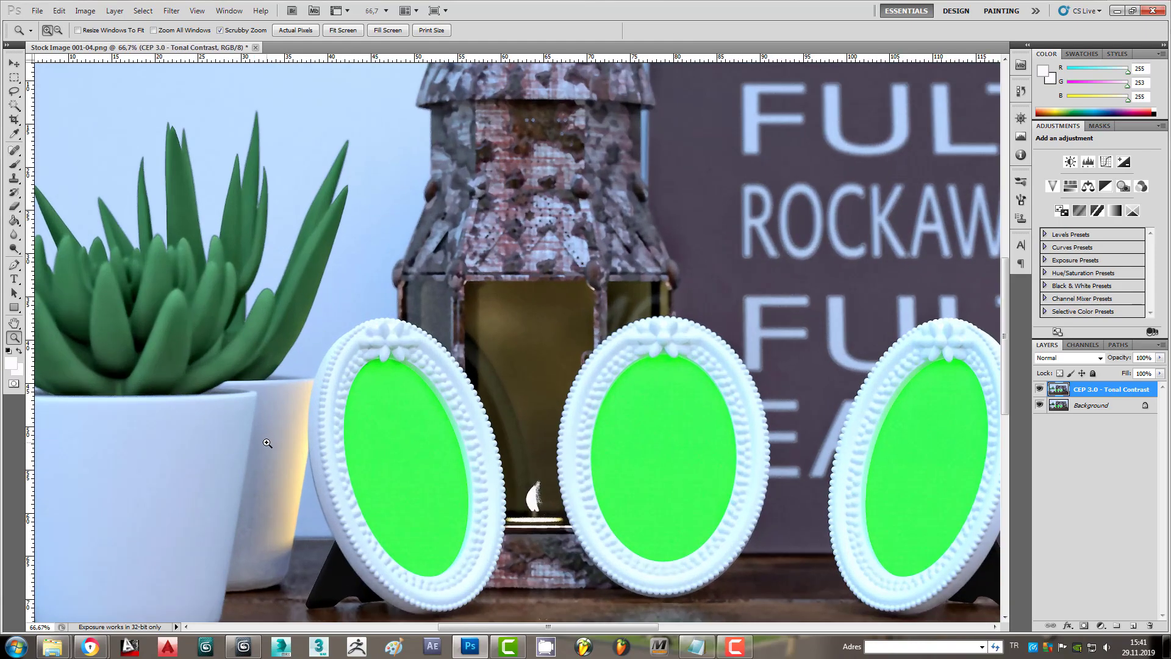
left_click(267, 443)
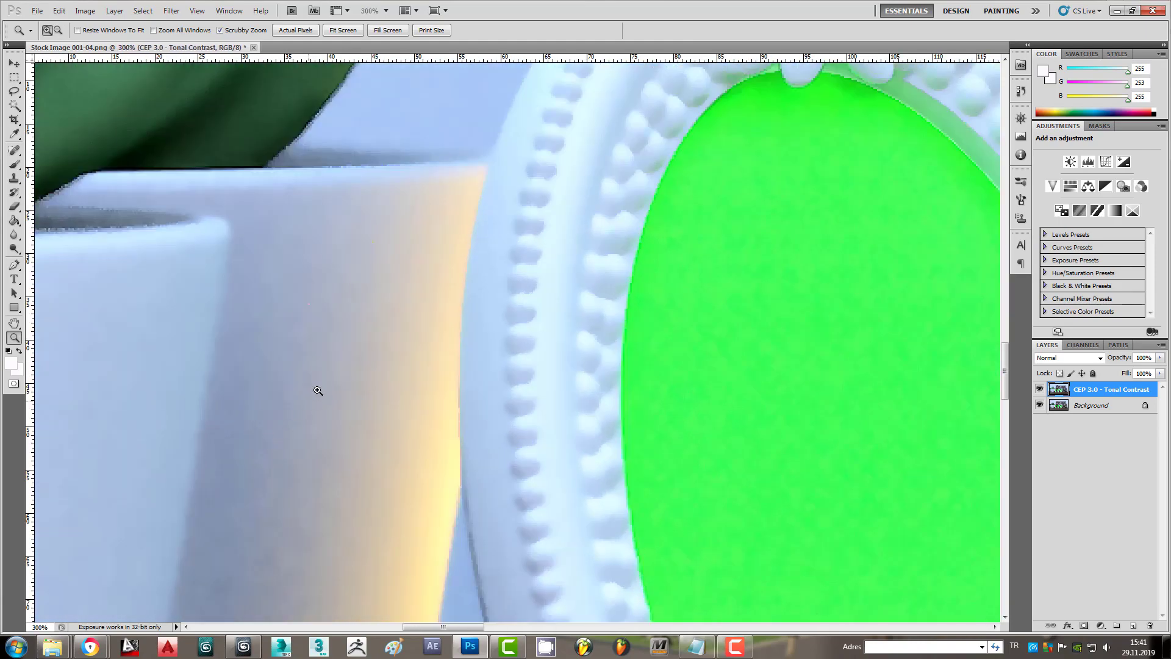
left_click(352, 349, "alt")
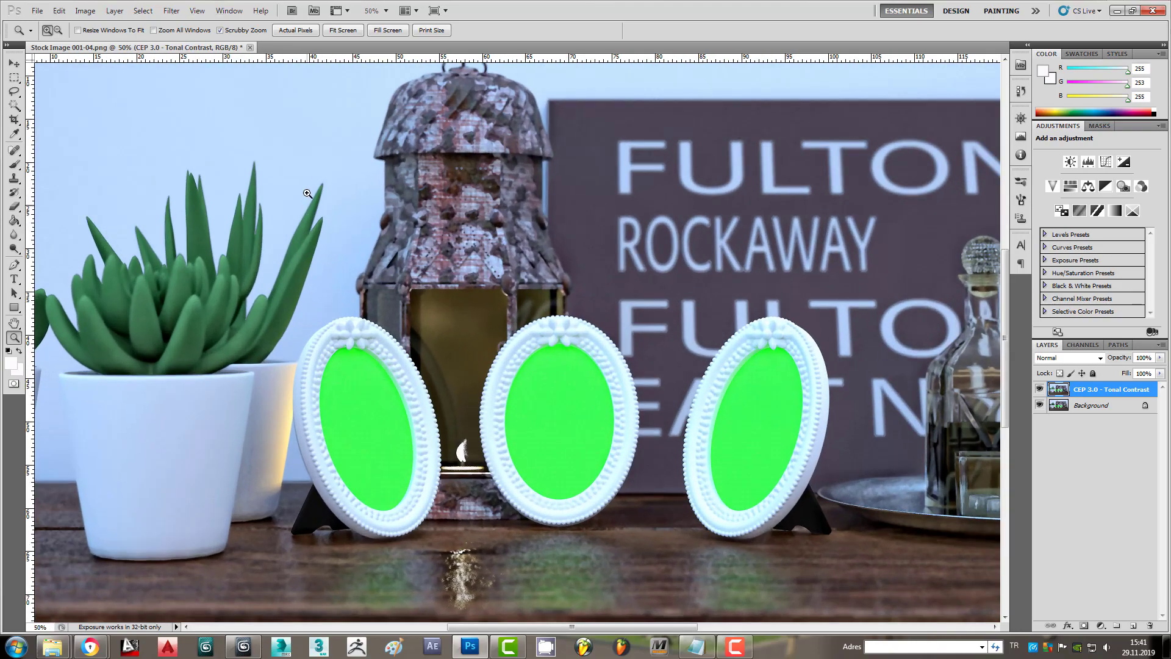
left_click(305, 168)
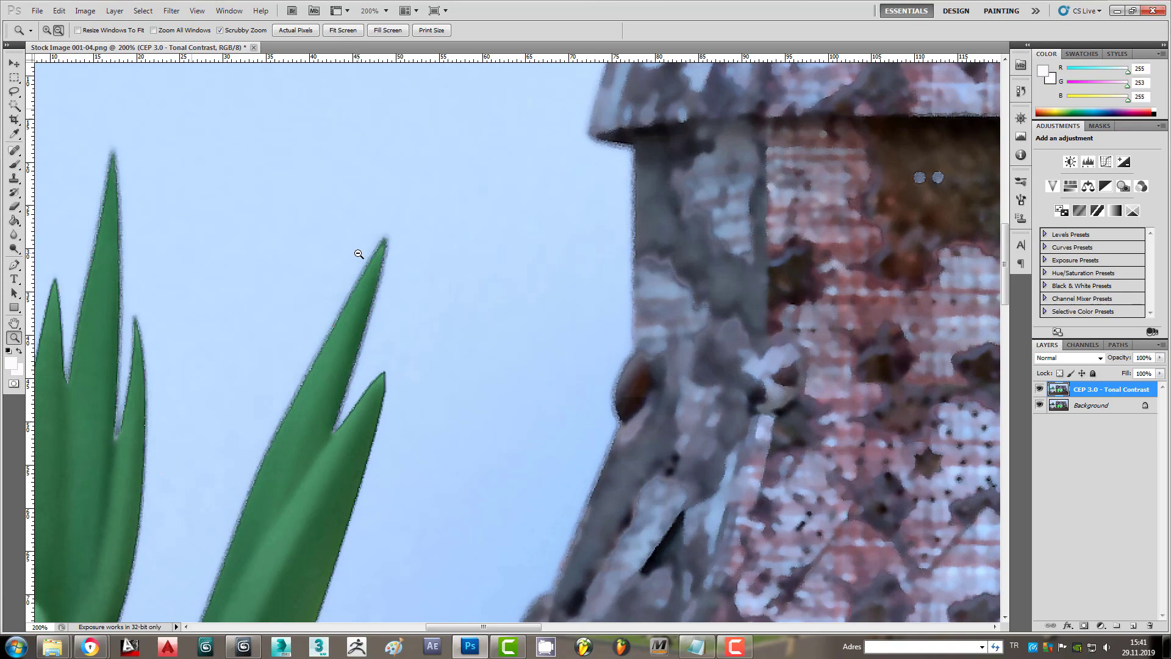
left_click(358, 253, "alt")
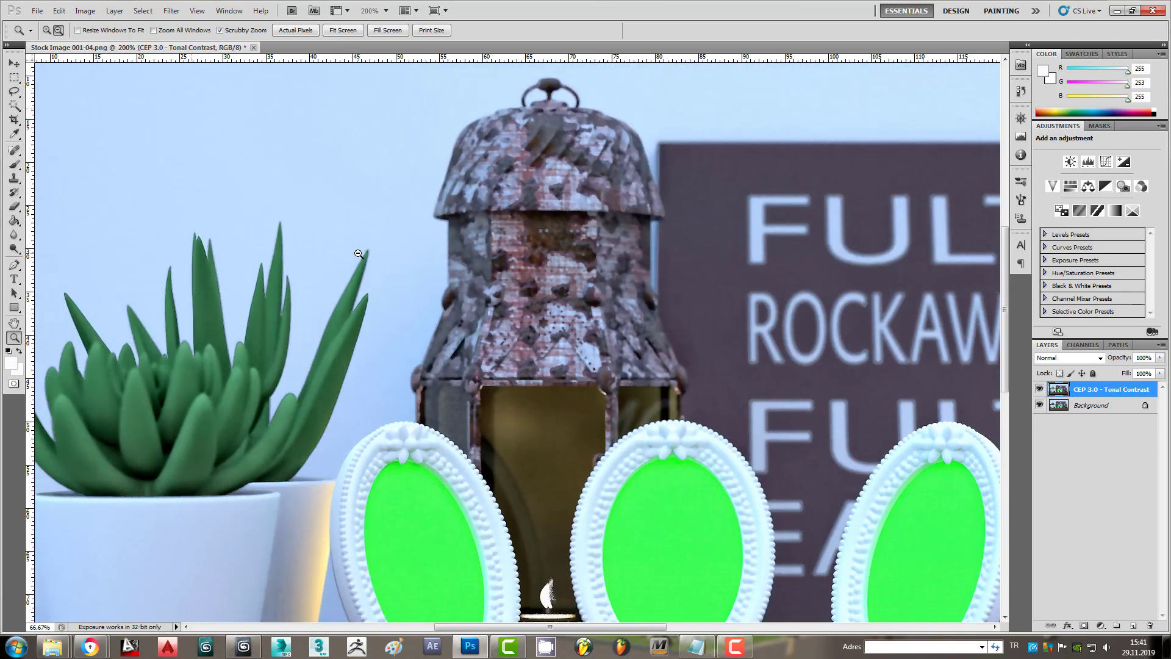
left_click(358, 253, "alt")
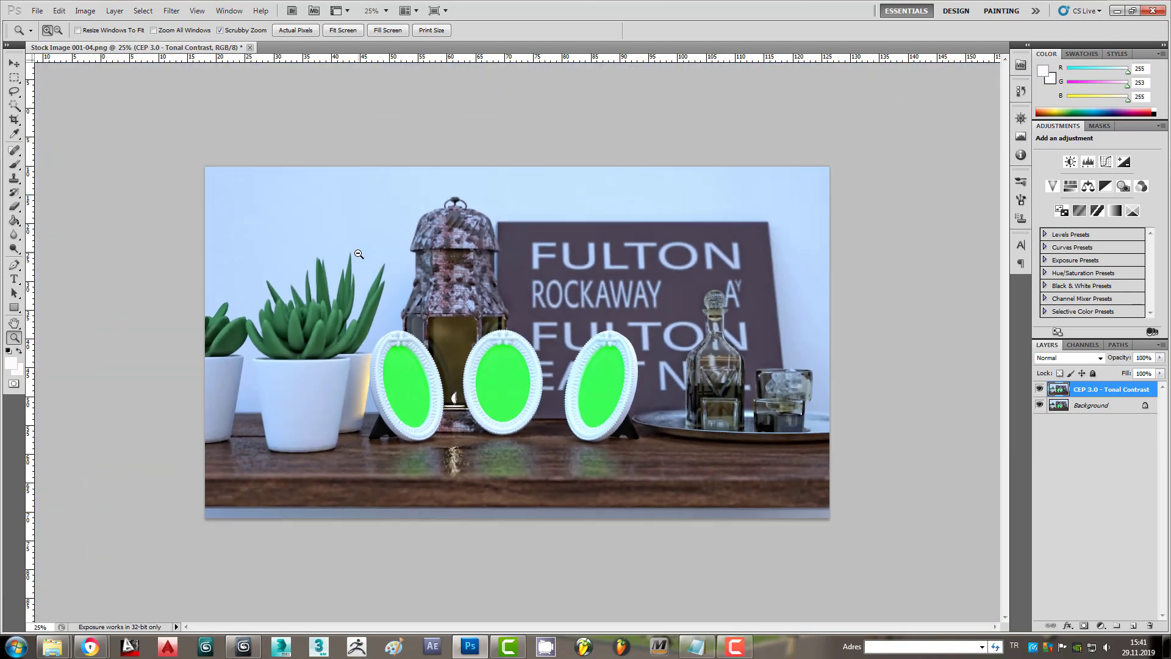
left_click(594, 377)
left_click(777, 424)
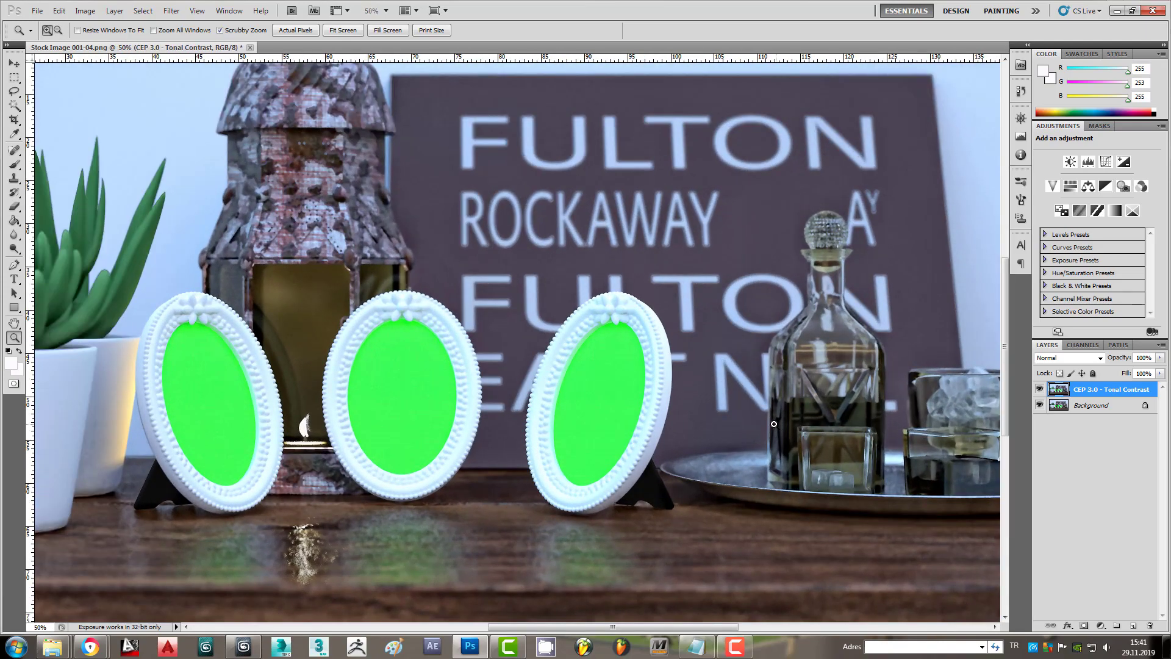
left_click(686, 390, "alt")
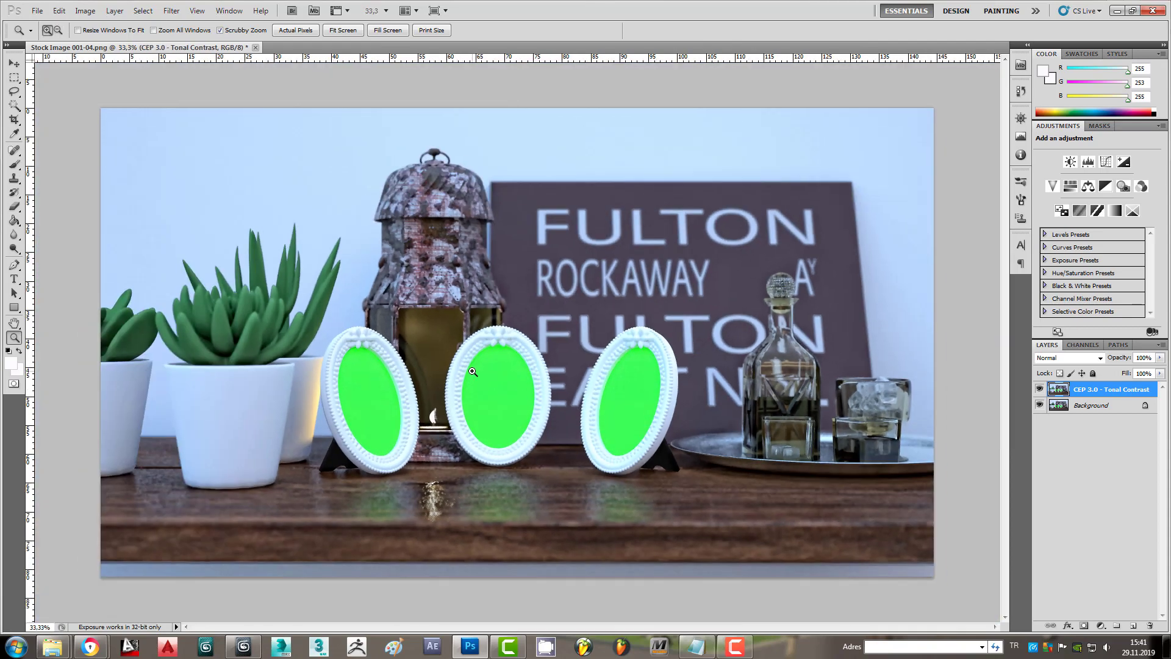
Step: Toggle the CEP 3.0 - Tonal Contrast layer's visibility off and on twice to compare with the original
left_click(1040, 389)
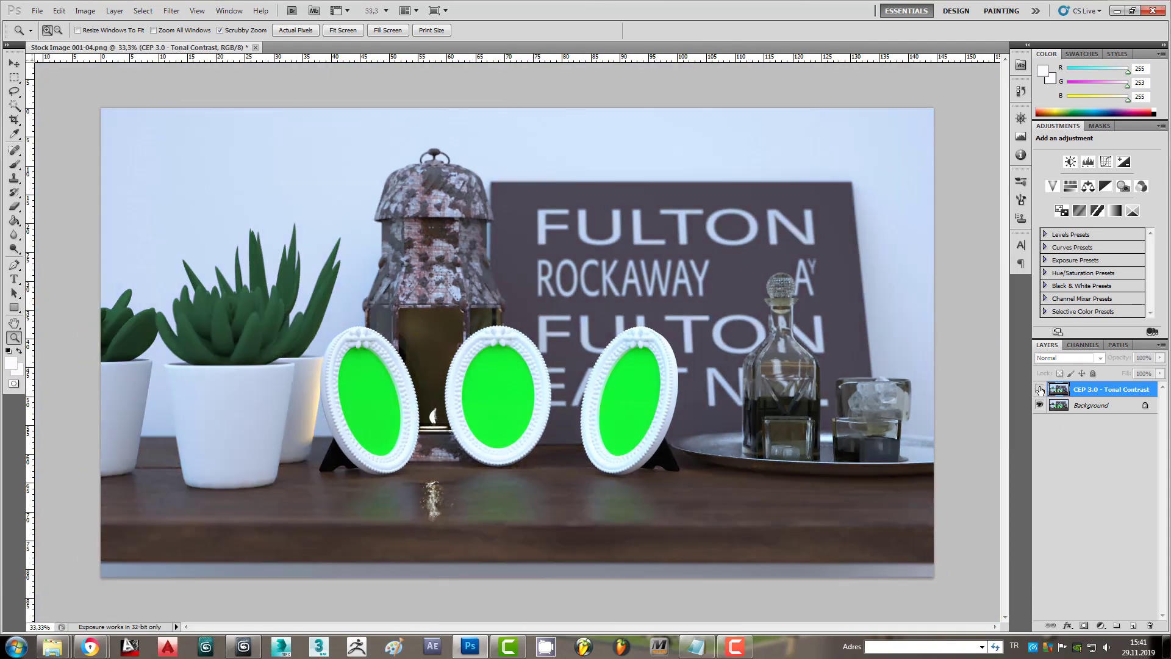
left_click(1040, 389)
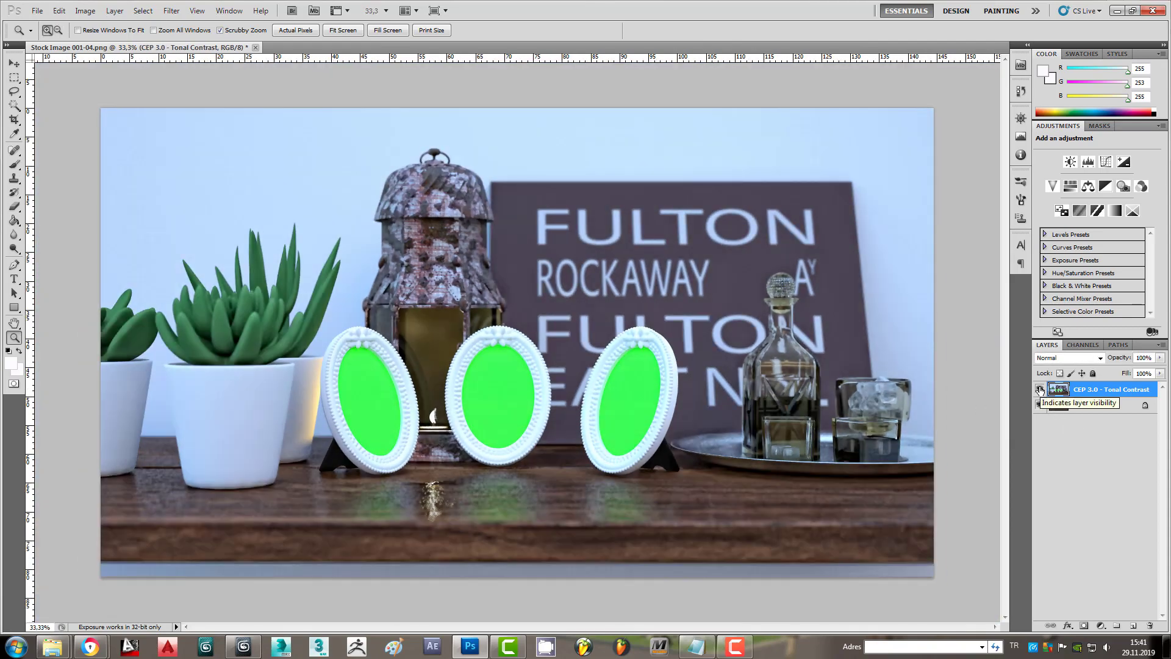
left_click(1040, 389)
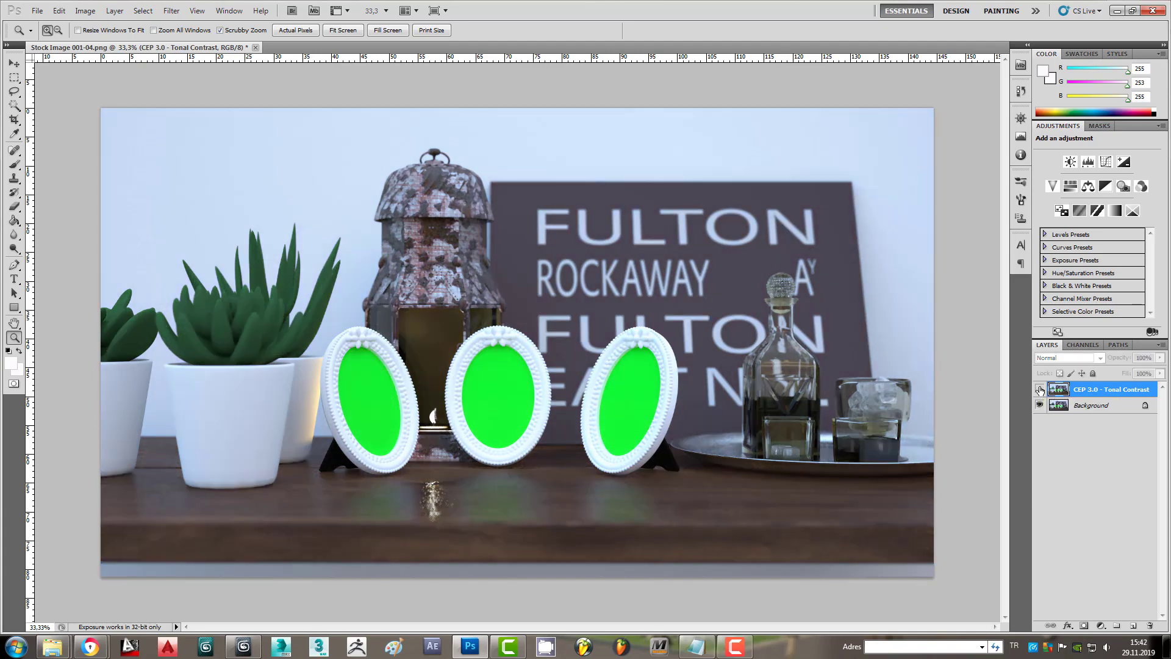
left_click(1039, 389)
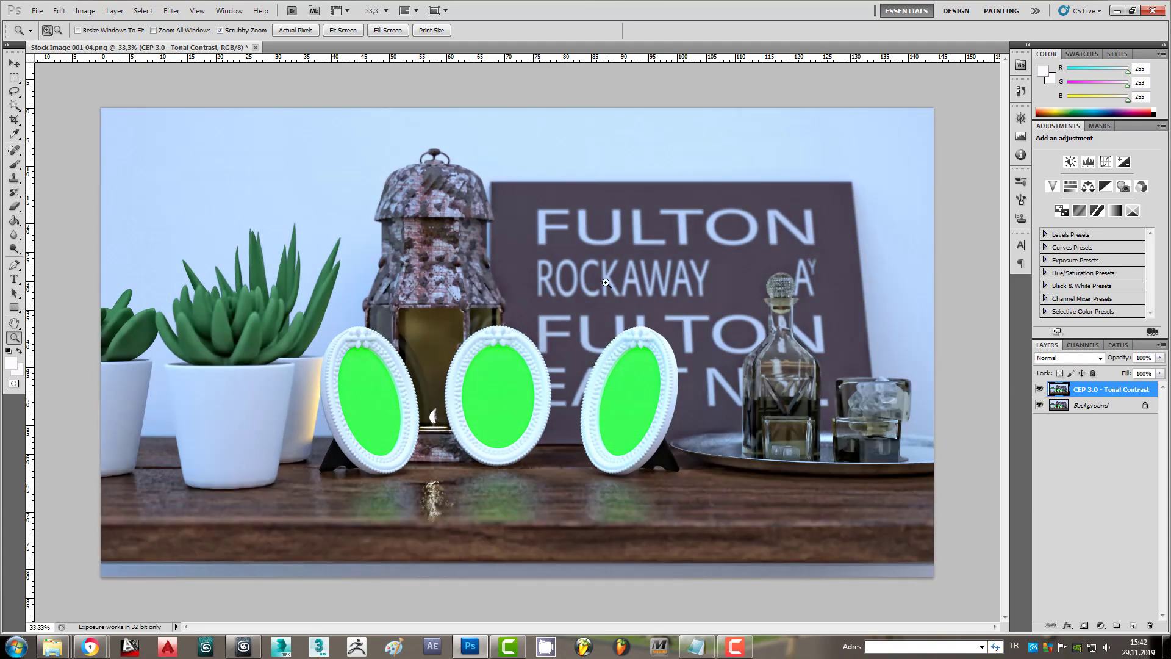